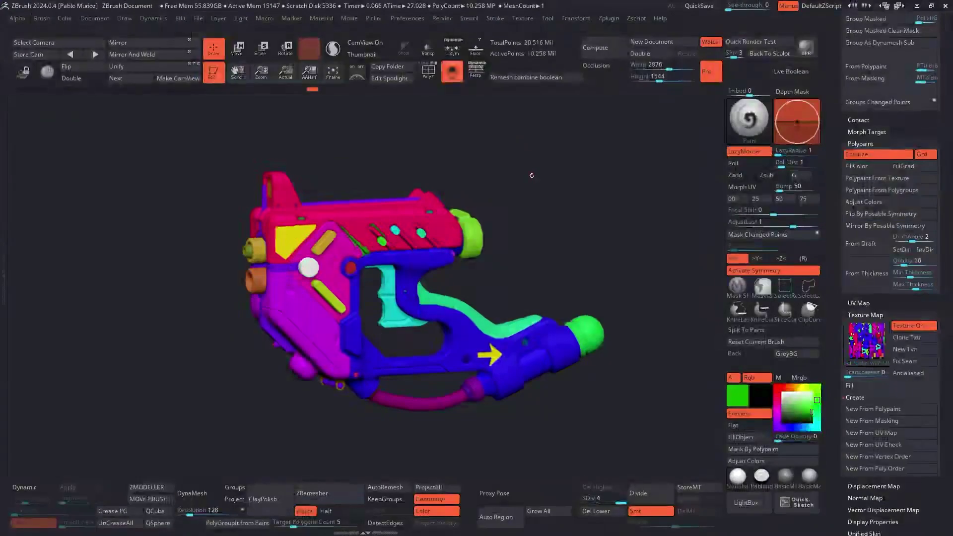
- Turn off the polypaint display on the gun model and set the active colour to white
left_click(880, 155)
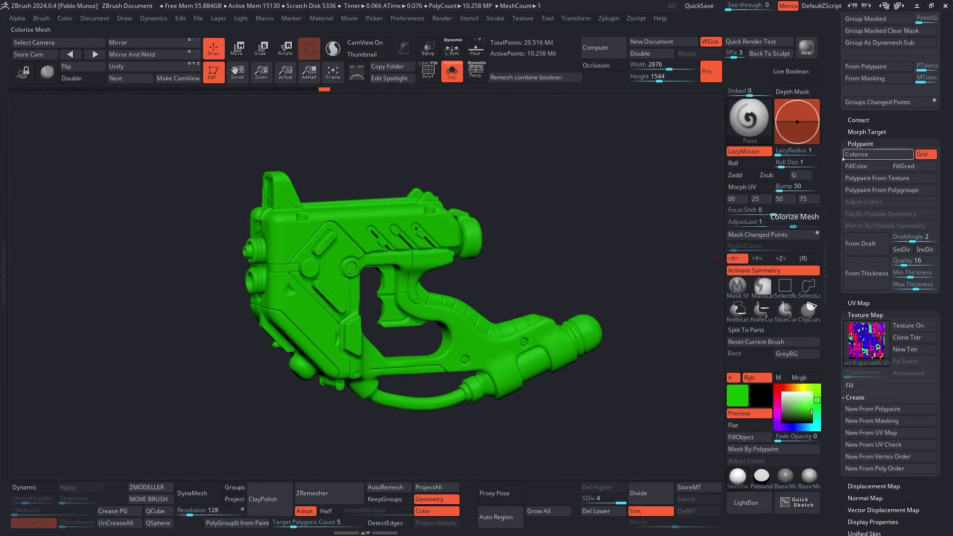
left_click_drag(786, 400, 783, 384)
mouse_move(651, 242)
left_mouse_down()
mouse_move(585, 245)
mouse_move(633, 247)
left_mouse_up()
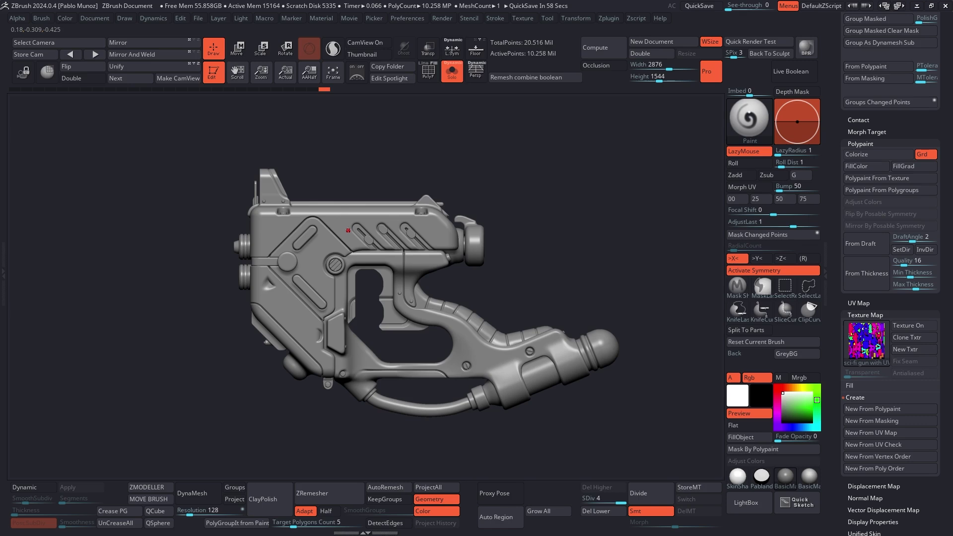
- Try a panel-line stroke on the gun's upper body with the DamStandard brush and undo it
key("b")
key("d")
key("s")
key("space")
left_click_drag(468, 208, 472, 208)
mouse_move(426, 236)
right_mouse_down("alt")
mouse_move(496, 235)
mouse_move(397, 253)
right_mouse_up("alt")
left_click_drag(382, 274, 474, 198)
left_click_drag(432, 230, 374, 297)
key("ctrl+z")
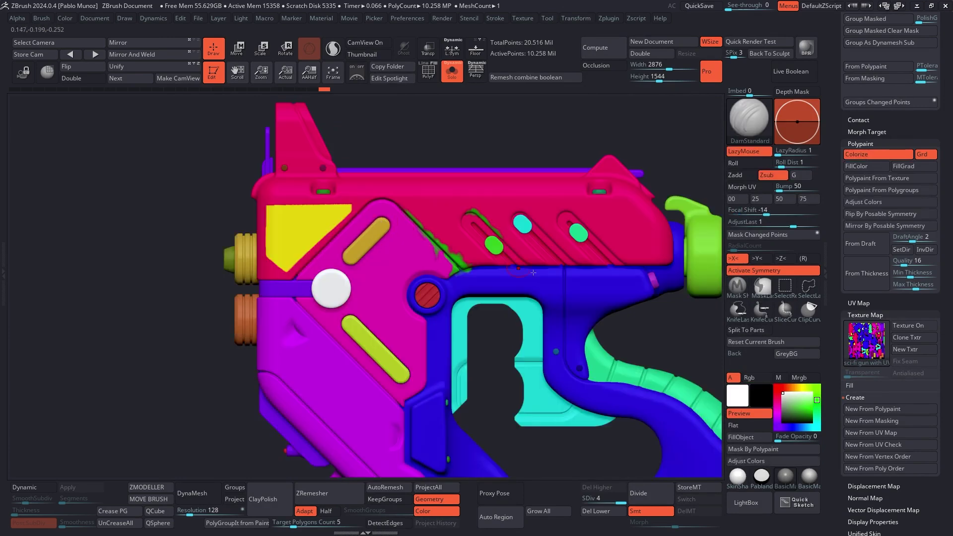
- Hide the polypaint, try carving a stepped line beside the recessed bolt near the sight, and undo it
left_click(864, 154)
right_click_drag(382, 213, 422, 241, "ctrl")
key("space")
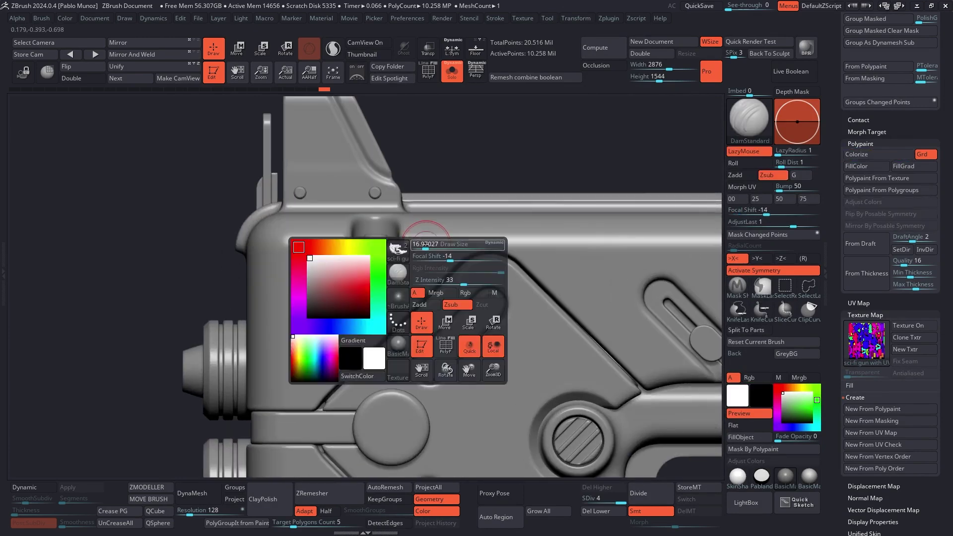
mouse_move(440, 230)
left_mouse_down()
mouse_move(385, 278)
mouse_move(382, 302)
left_mouse_up()
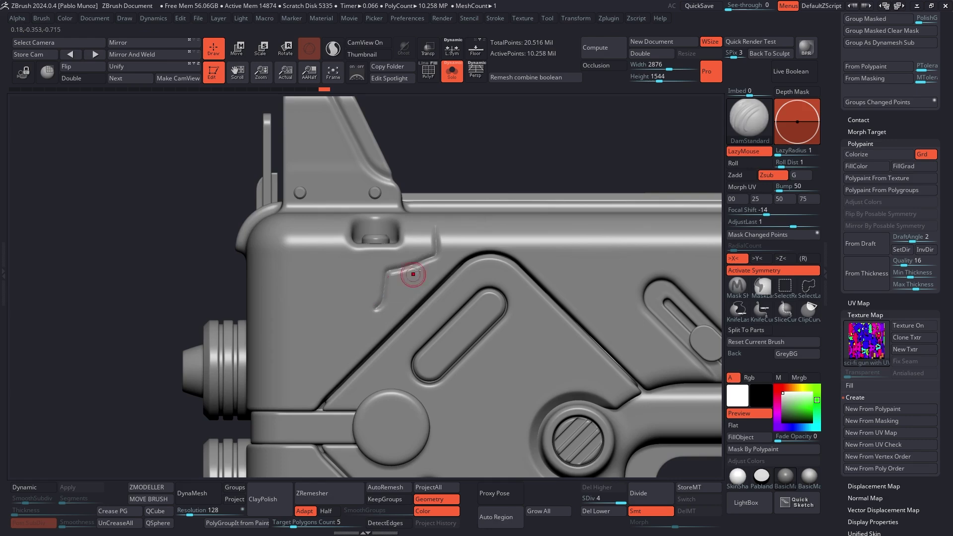
key("ctrl+z")
- With the polypaint hidden, try carving DamStandard panel lines around the raised angular side panel and inspect them up close
left_click(864, 154)
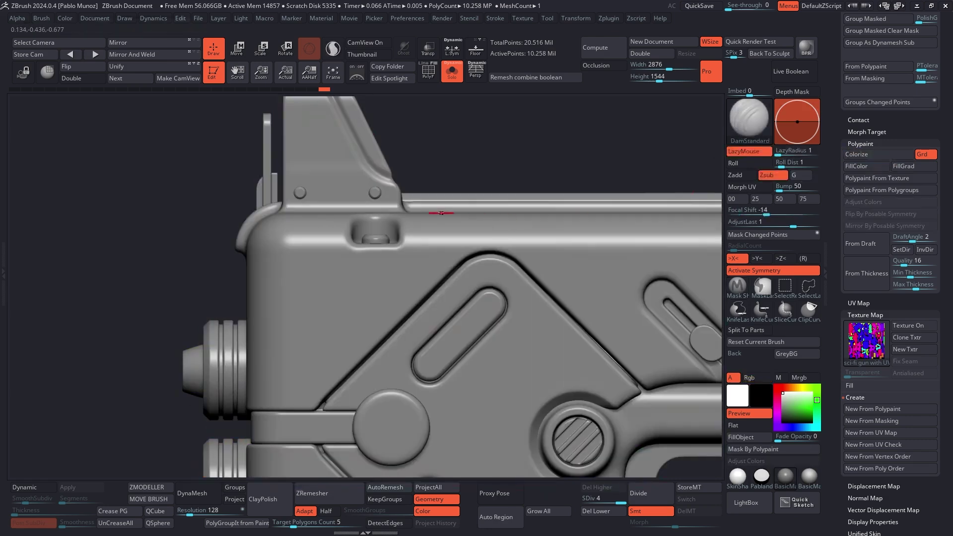
left_click_drag(440, 253, 334, 350)
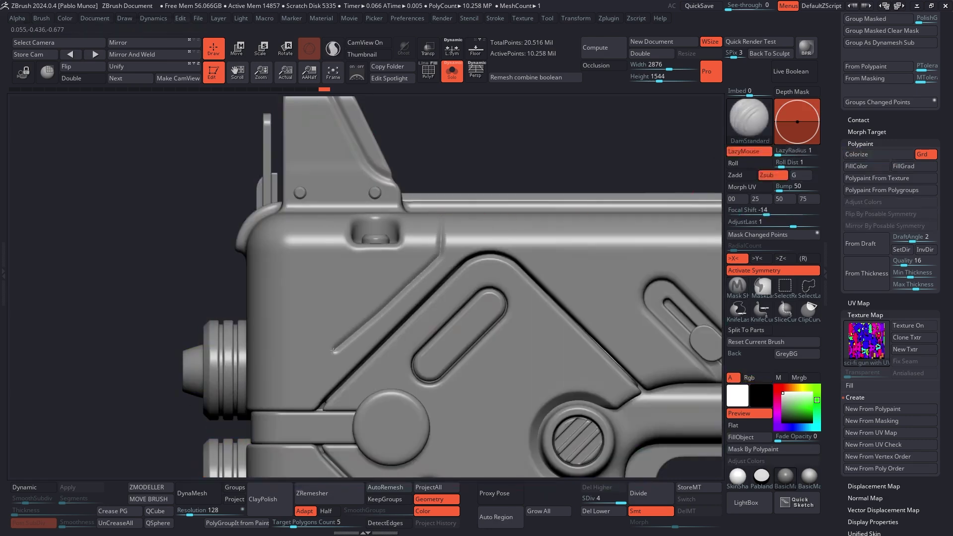
mouse_move(439, 238)
left_mouse_down()
mouse_move(568, 238)
mouse_move(667, 381)
left_mouse_up()
mouse_move(439, 219)
right_mouse_down()
mouse_move(466, 233)
mouse_move(457, 245)
mouse_move(464, 261)
mouse_move(379, 170)
right_mouse_up()
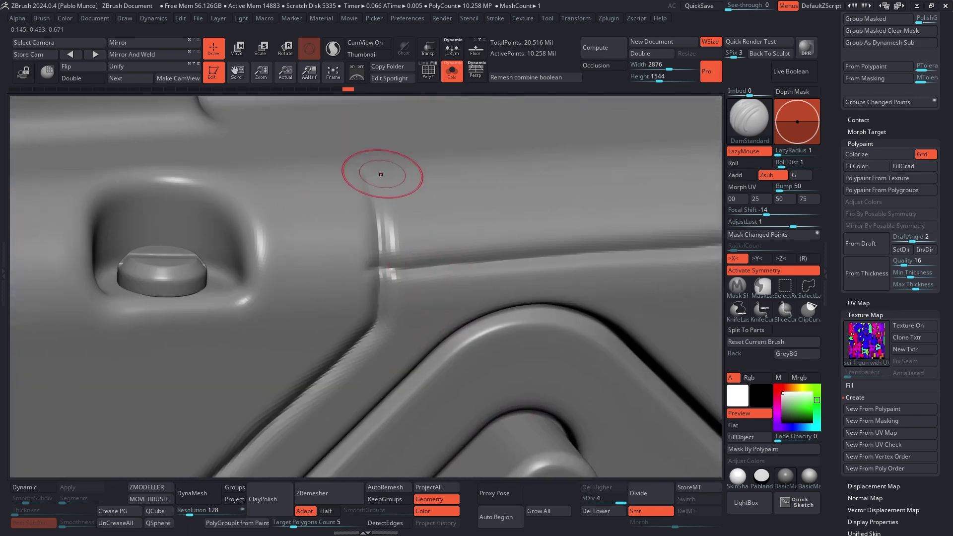
right_click_drag(387, 284, 383, 240)
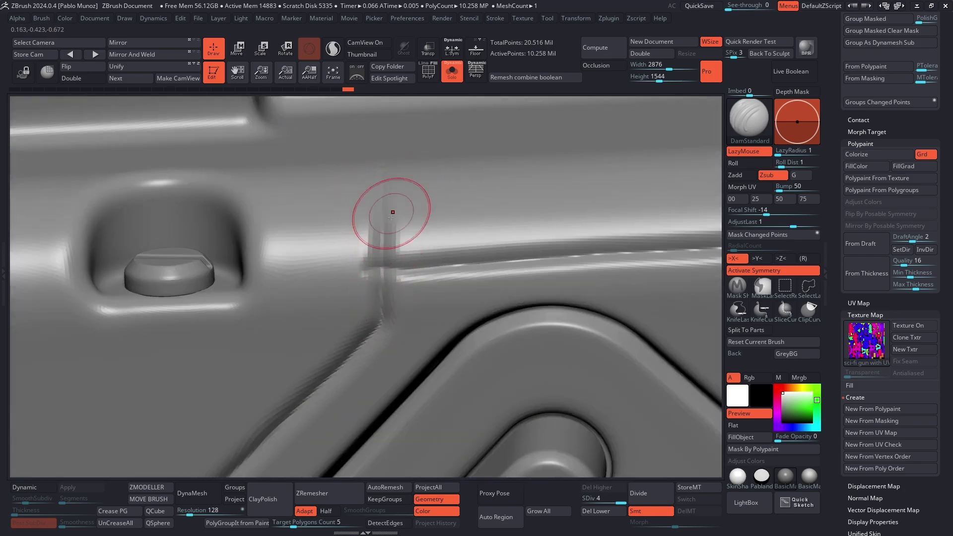
right_click_drag(377, 273, 385, 231, "ctrl")
- Try carving a panel line across the grip frame to its screws and inspect the stroke quality up close
mouse_move(566, 294)
right_mouse_down("alt")
mouse_move(453, 224)
mouse_move(347, 190)
right_mouse_up("alt")
mouse_move(715, 437)
right_mouse_down("alt")
mouse_move(408, 224)
mouse_move(381, 253)
right_mouse_up("alt")
left_click_drag(686, 369, 530, 426)
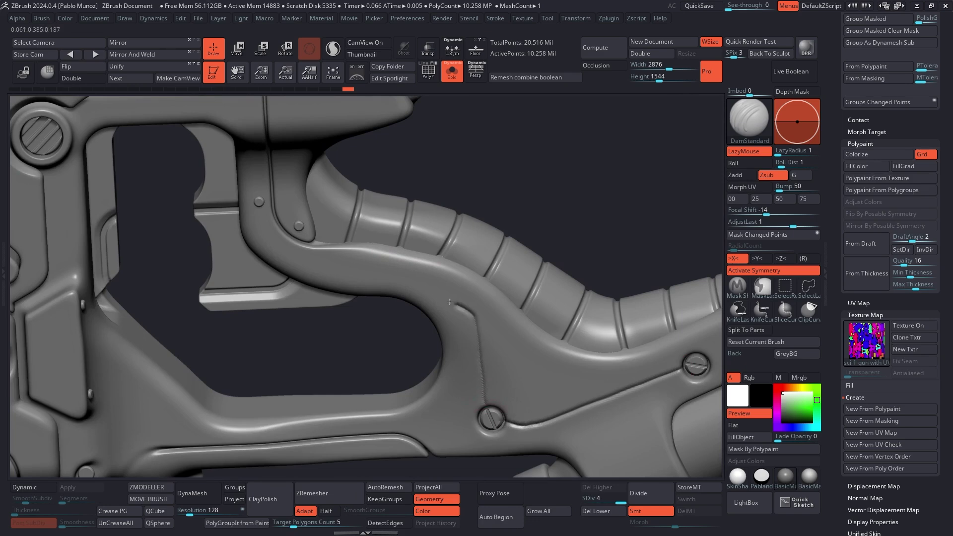
mouse_move(558, 344)
right_mouse_down("alt")
mouse_move(470, 285)
mouse_move(465, 133)
mouse_move(459, 248)
right_mouse_up("alt")
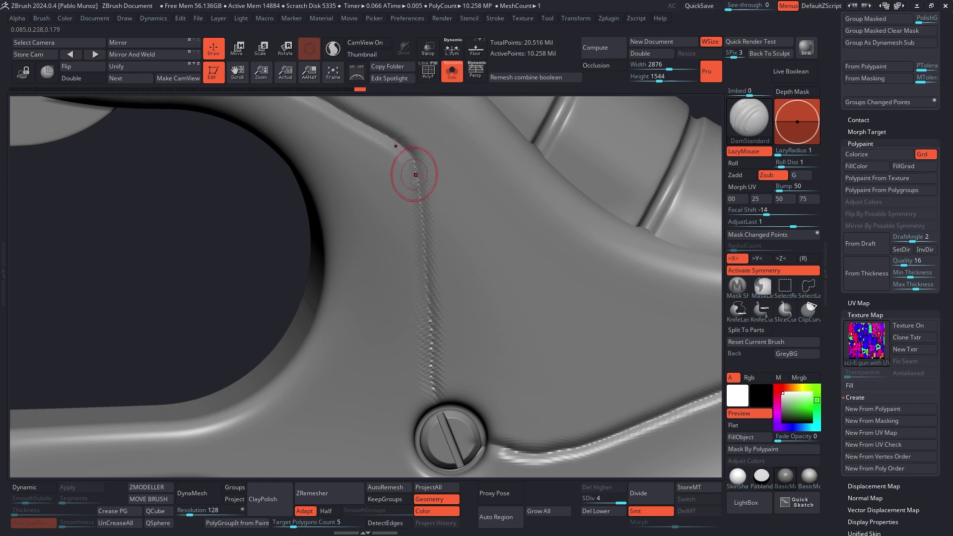
right_click_drag(420, 269, 386, 119, "ctrl")
right_click_drag(385, 119, 395, 164, "alt")
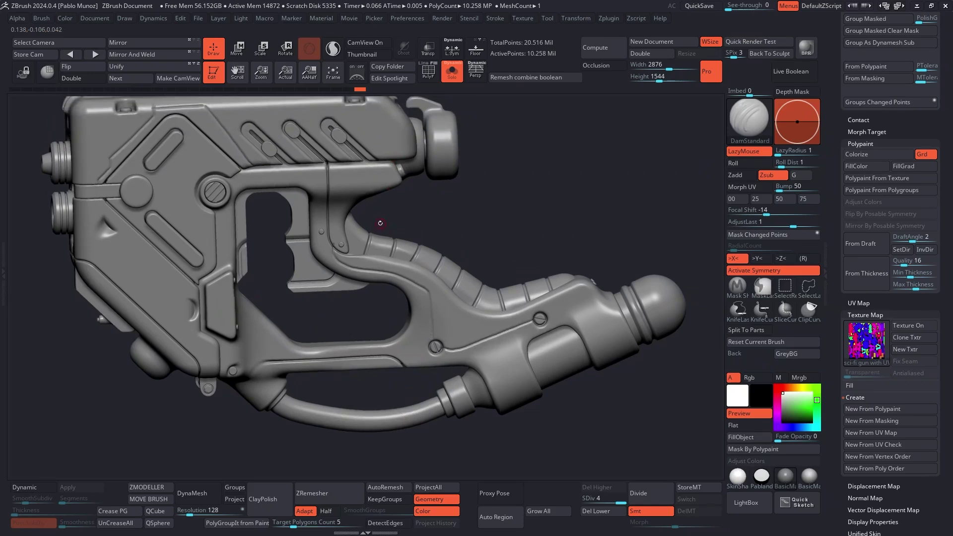
right_click_drag(377, 219, 422, 246, "ctrl")
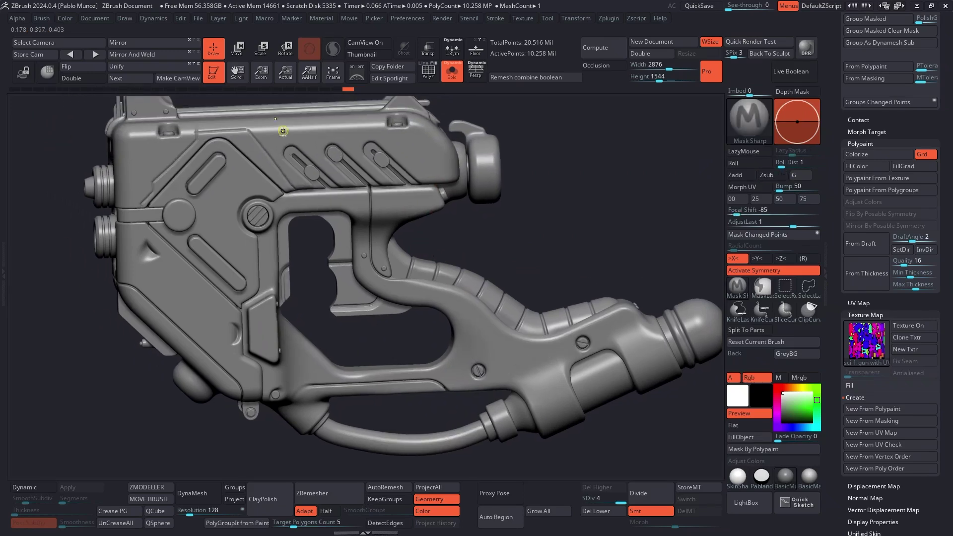
- Undo the carved panel lines and hide the polypaint display again
key("ctrl+z")
key("ctrl+z")
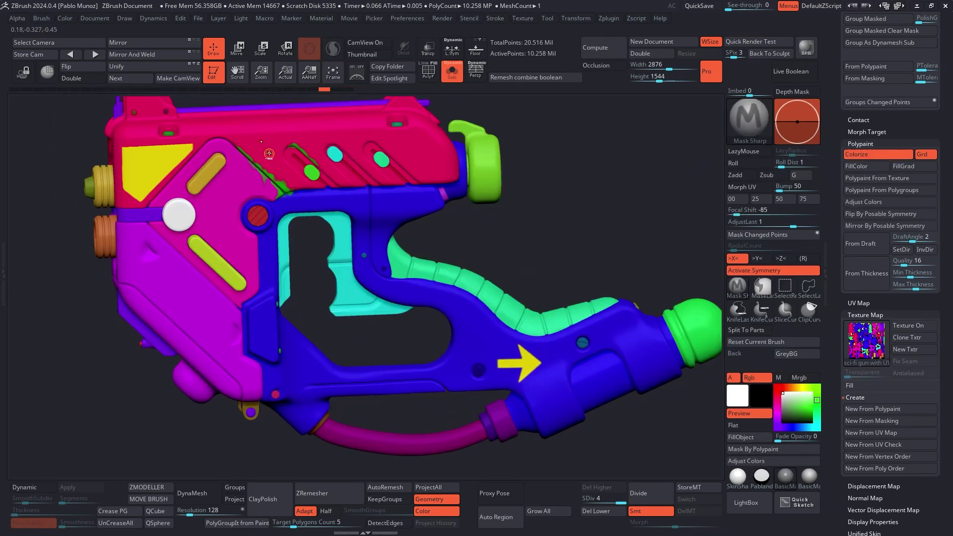
left_click(878, 154)
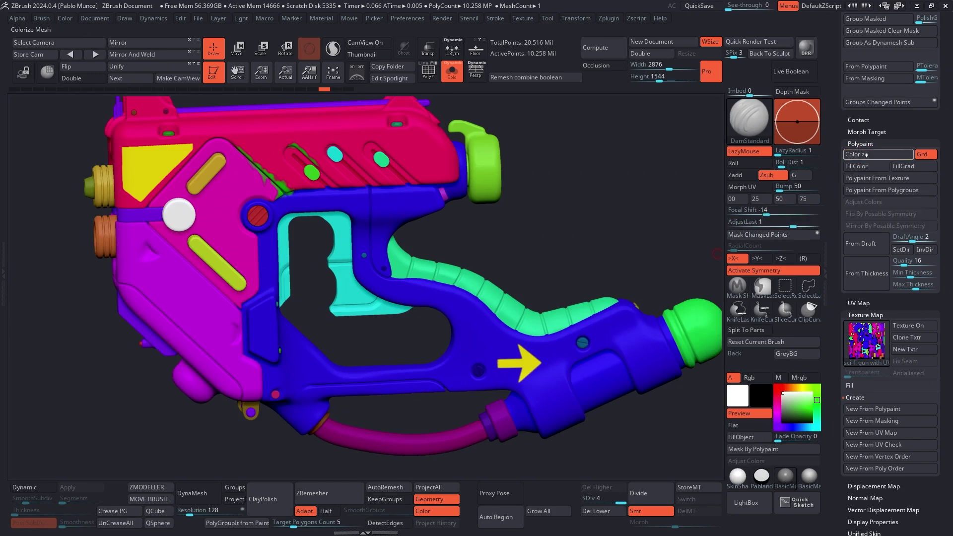
right_click_drag(556, 255, 541, 223, "ctrl")
right_click_drag(540, 223, 525, 215)
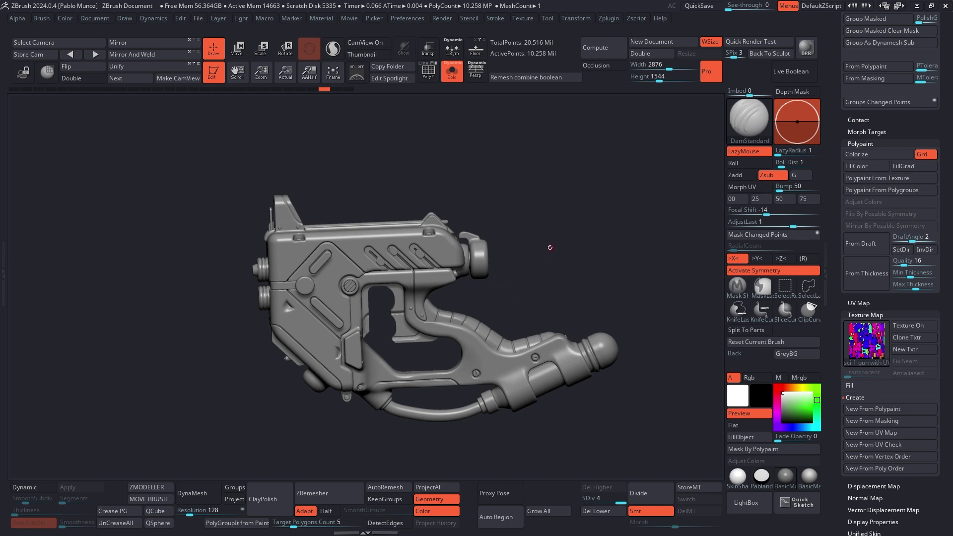
left_click_drag(527, 232, 479, 227)
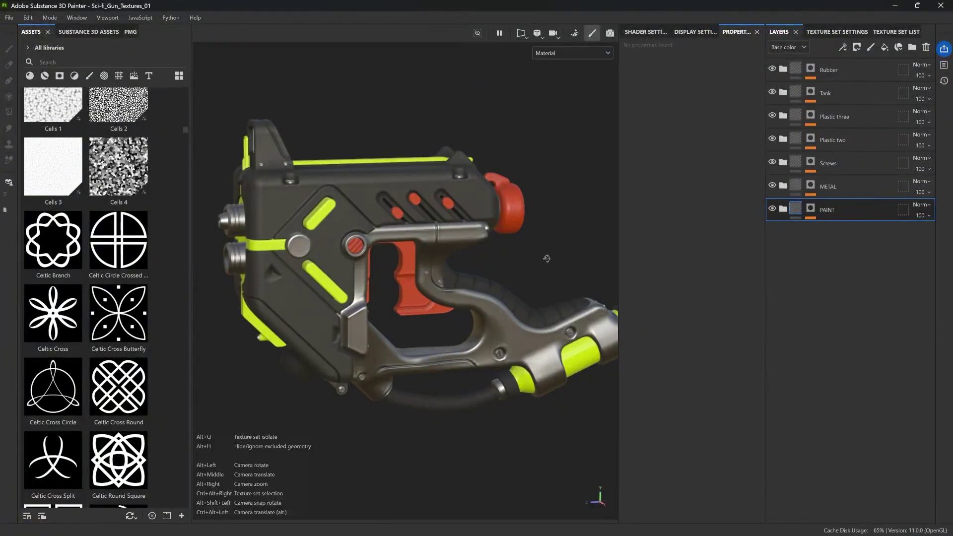
- In Substance 3D Painter, add a fill layer named Height above the Rubber folder and tag it red
left_click_drag(552, 217, 513, 283, "alt")
left_click(829, 70)
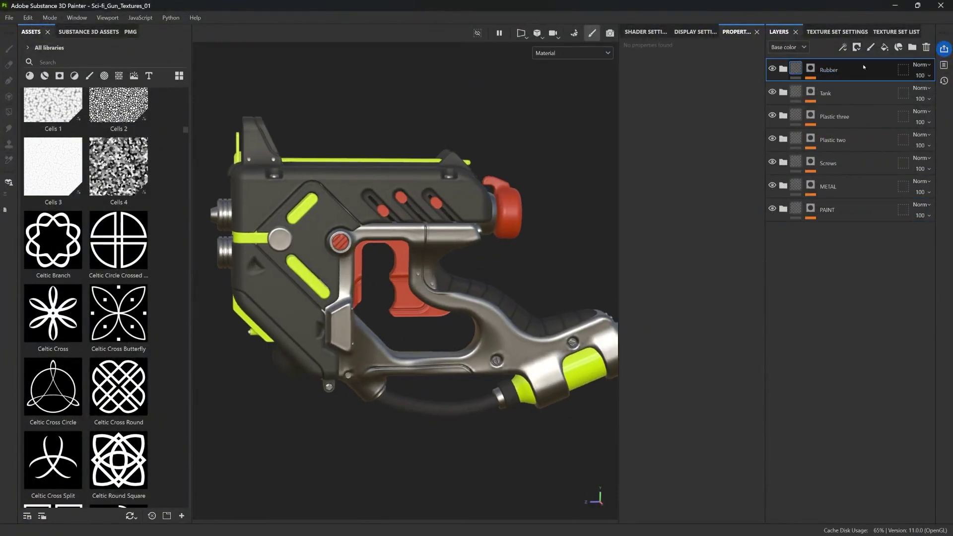
left_click(885, 48)
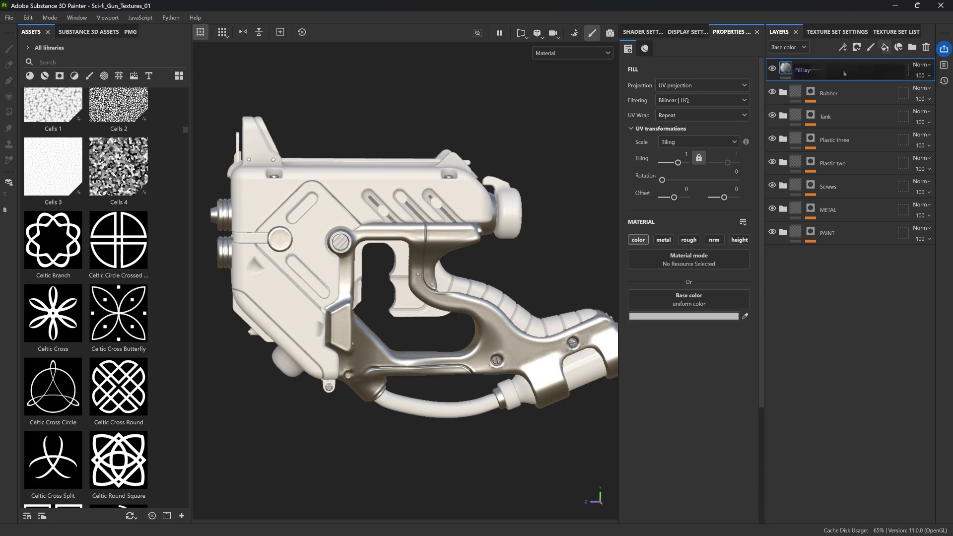
double_click(817, 69)
key("BackSpace")
type("Height")
key("Return")
right_click(817, 70)
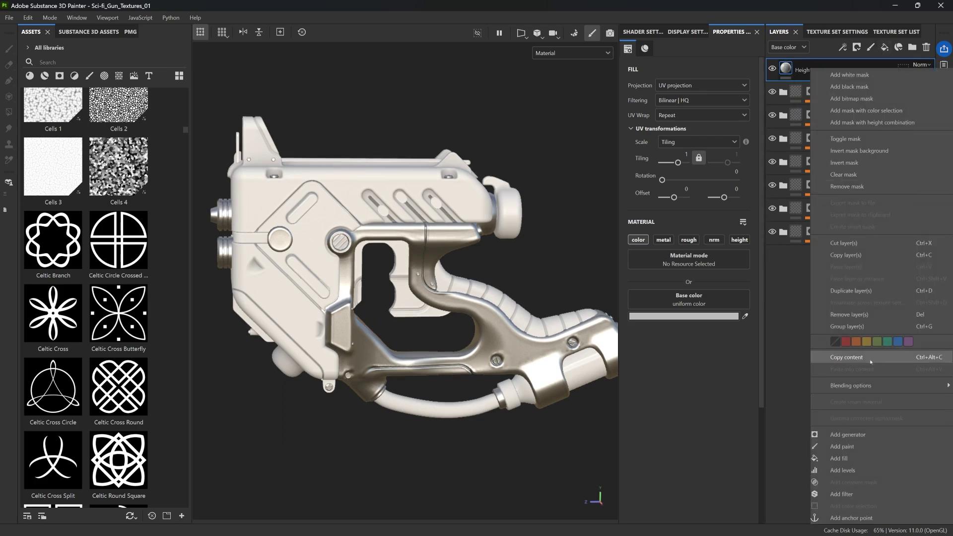
left_click(845, 346)
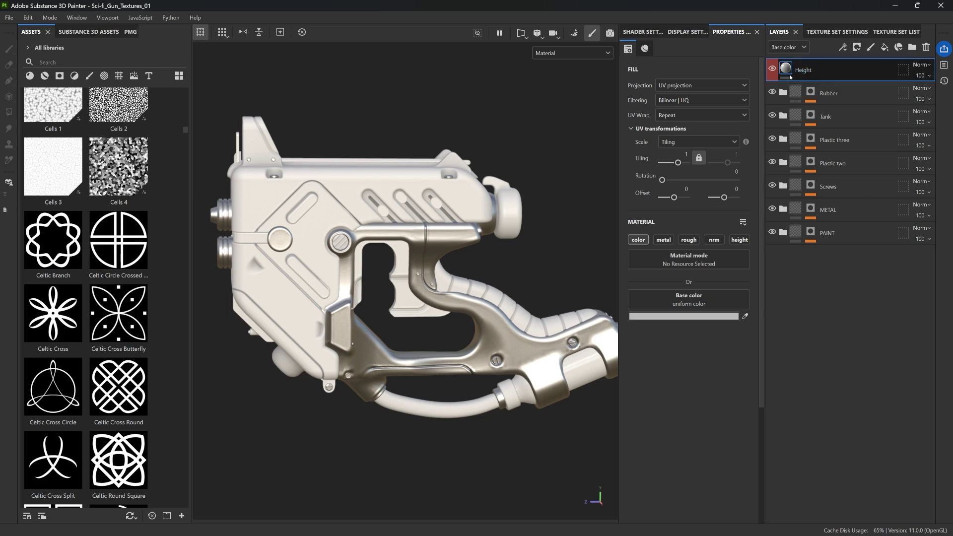
- Enable the height, metal, rough and nrm channels on the Height fill layer alongside color
left_click(739, 239)
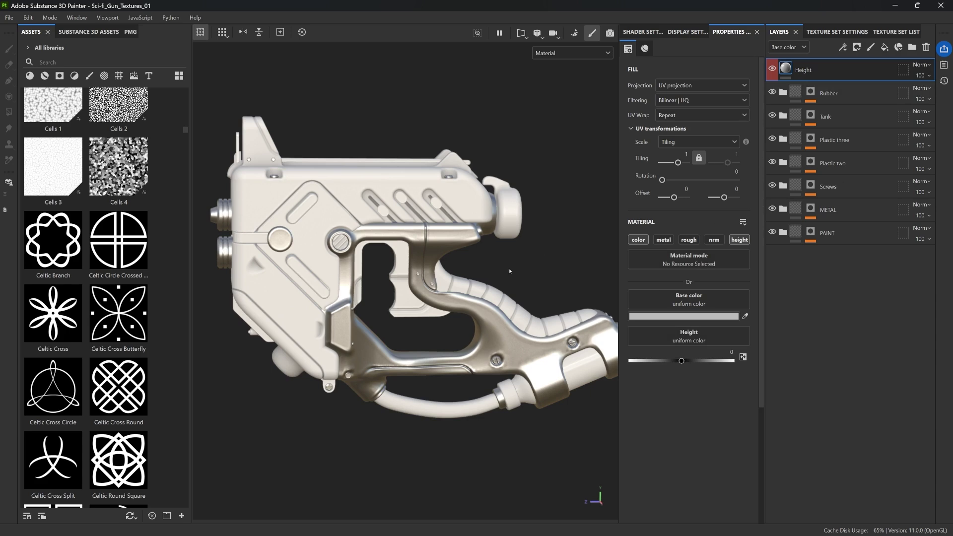
left_click_drag(452, 251, 471, 256, "alt")
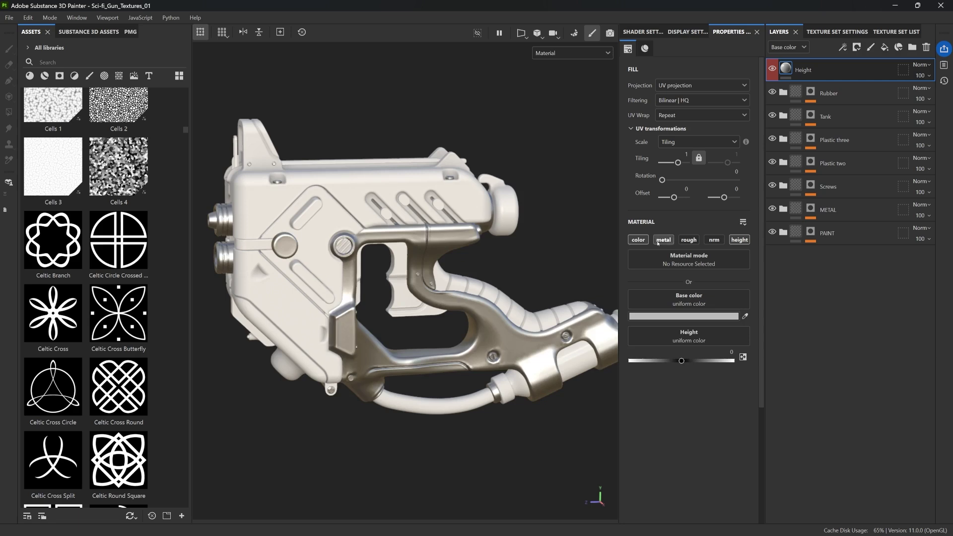
left_click(664, 240)
left_click(688, 240)
left_click(714, 240)
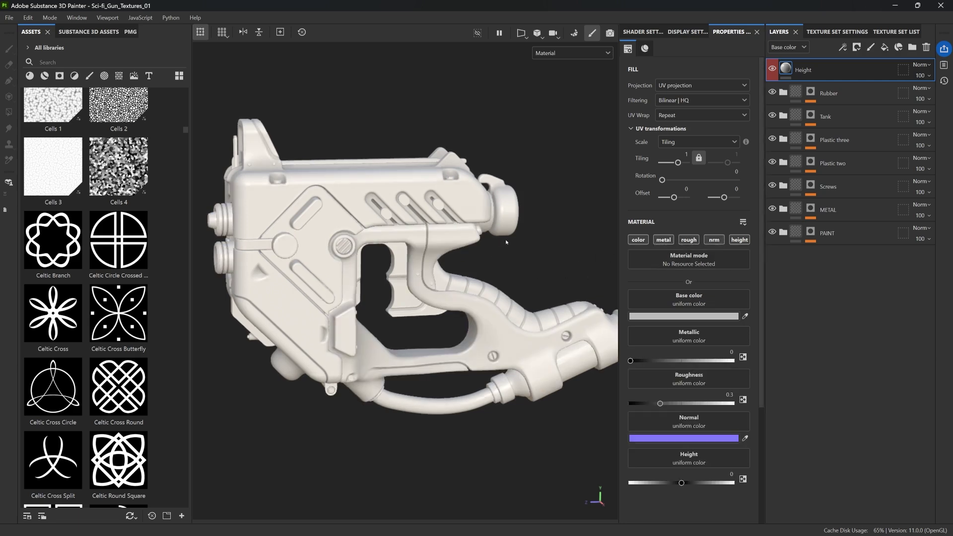
- Set the Height layer's base colour to a bright turquoise, hex 22F1C7
left_click(683, 316)
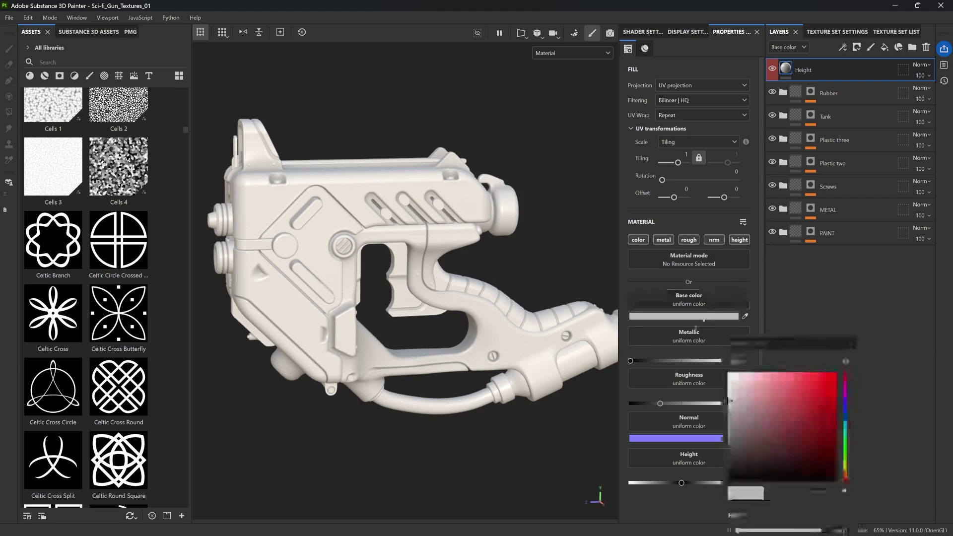
left_click(846, 431)
left_click_drag(818, 394, 822, 377)
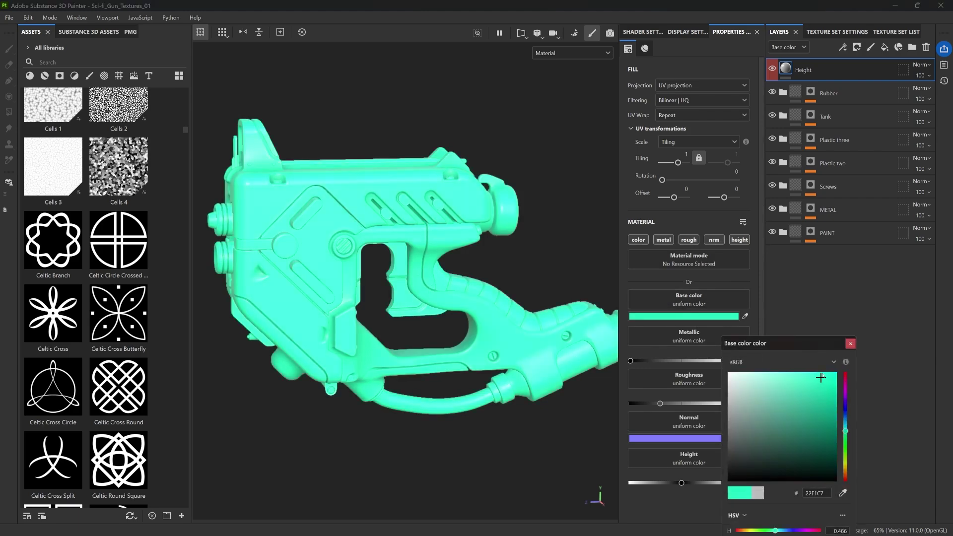
left_click(851, 343)
left_click_drag(436, 214, 416, 211, "alt")
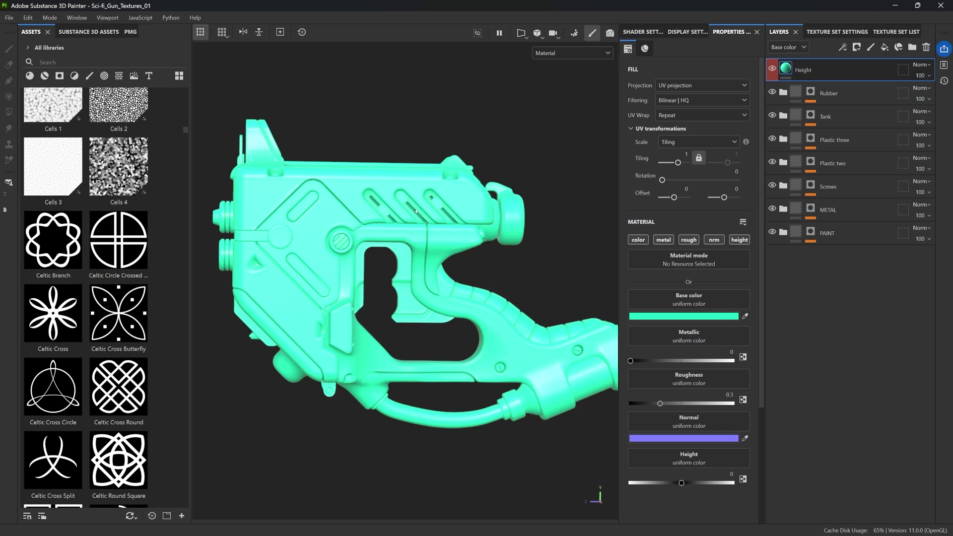
- Darken the Height layer's base colour to hex 21C6A4
left_click(672, 321)
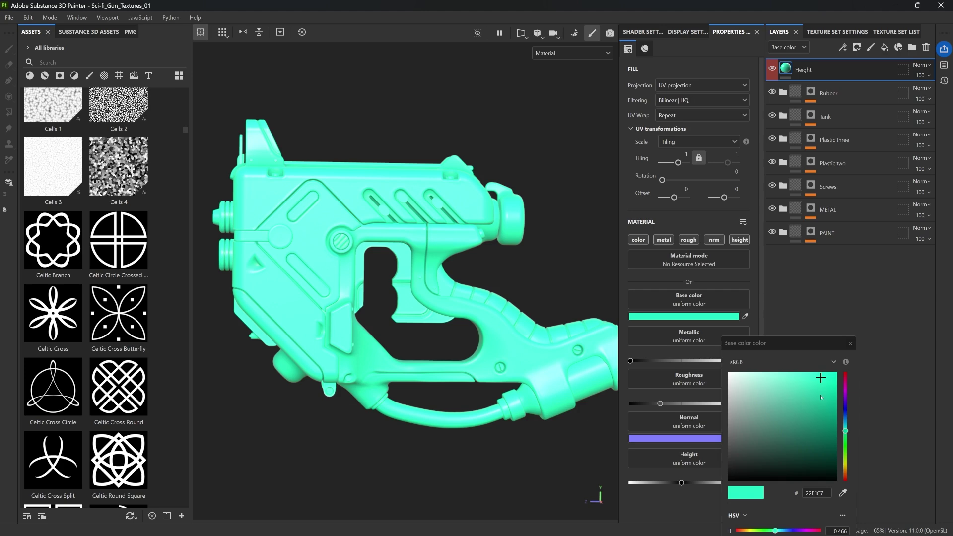
left_click(819, 397)
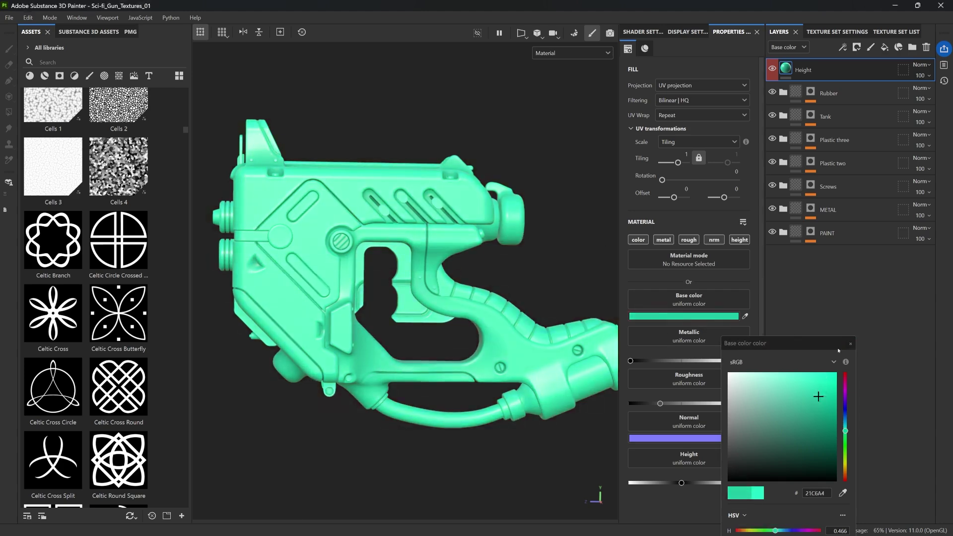
left_click(850, 344)
mouse_move(499, 238)
left_mouse_down("alt")
mouse_move(487, 249)
mouse_move(502, 233)
left_mouse_up("alt")
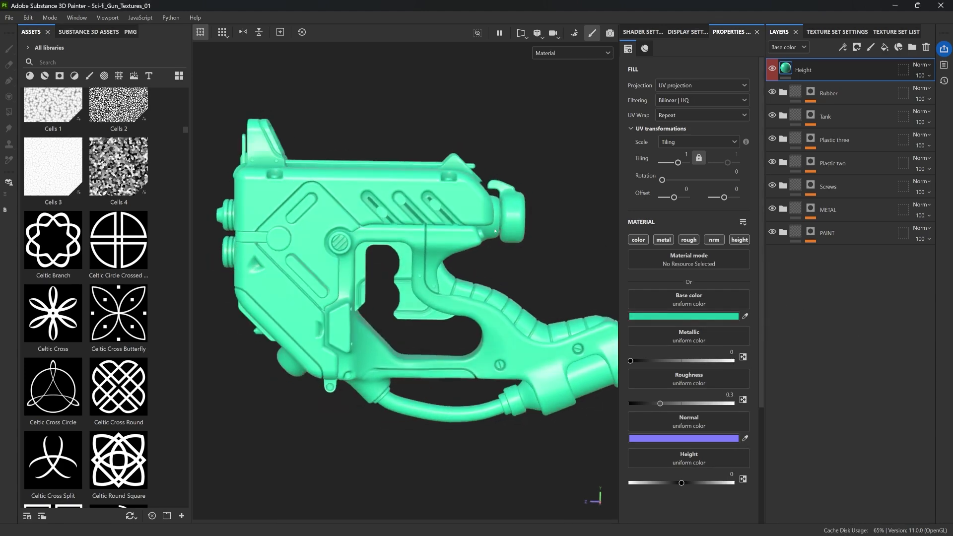
- Add a black mask to the Height layer and put a Paint effect on that mask
left_click(857, 47)
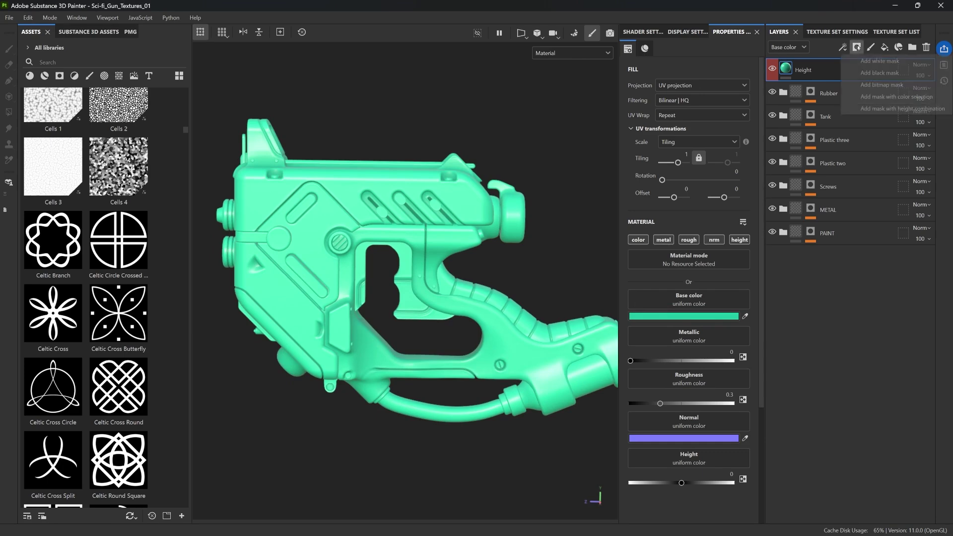
left_click(869, 73)
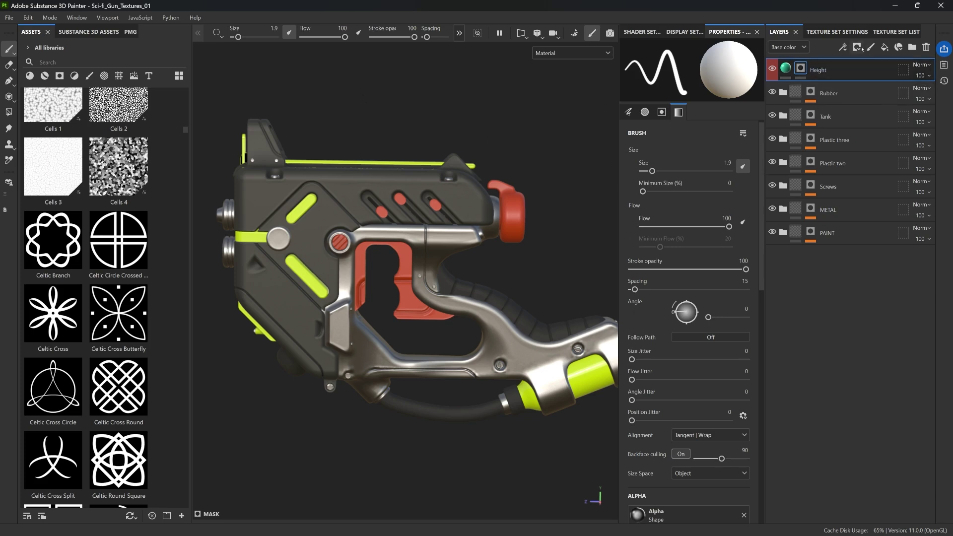
left_click(841, 48)
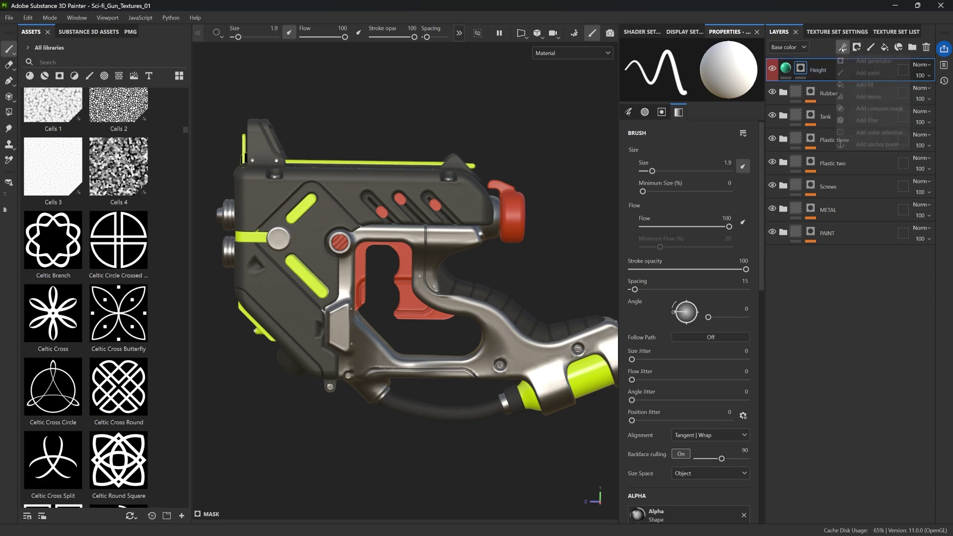
left_click(850, 73)
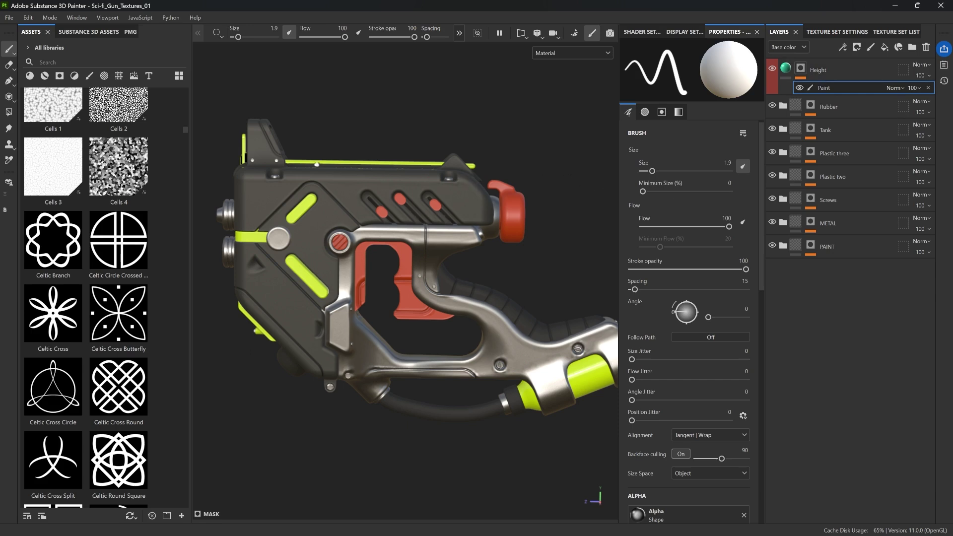
- Hide the side panels and frame the whole gun in the enlarged viewport
middle_click_drag(492, 285, 407, 226, "alt")
scroll(407, 225, "up", 3)
key("Tab")
scroll(547, 284, "down", 1)
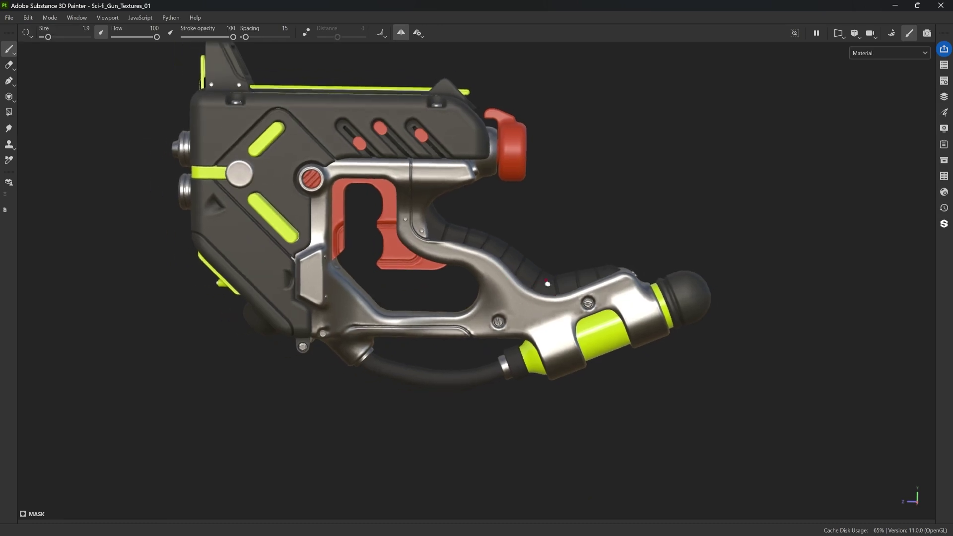
- Try a freehand brush stroke across the metal handle frame, running between its screws and up toward the trigger
scroll(547, 284, "up", 4)
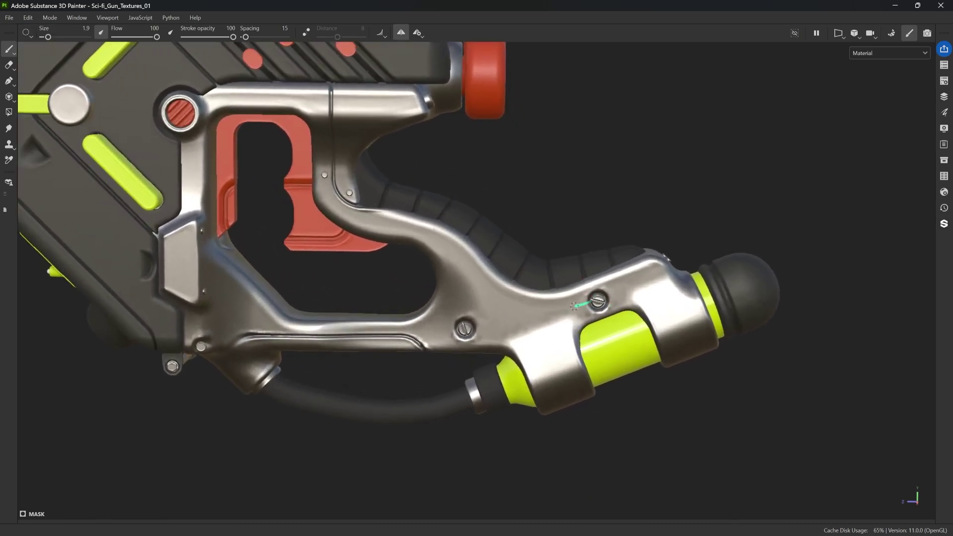
mouse_move(467, 328)
left_mouse_down()
mouse_move(449, 263)
mouse_move(358, 215)
mouse_move(341, 187)
left_mouse_up()
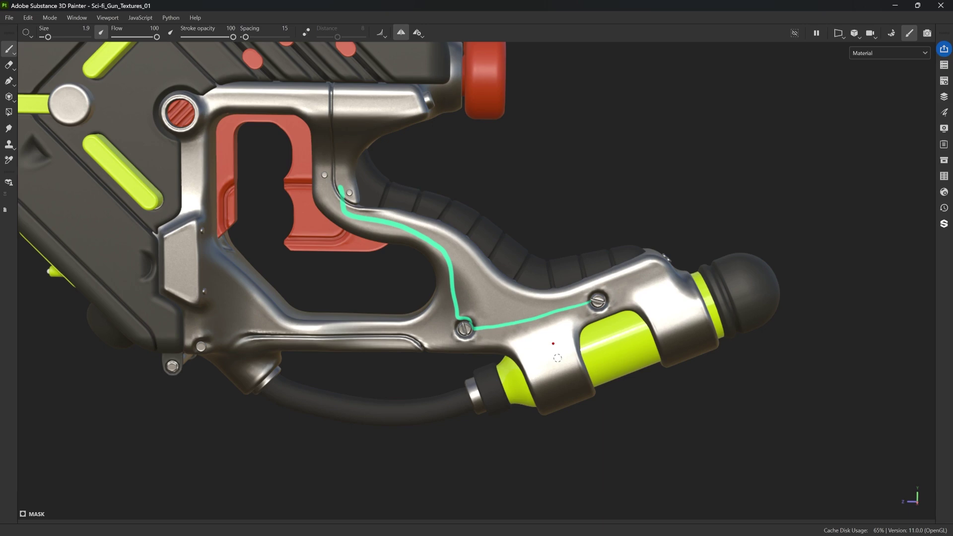
key("ctrl+z")
middle_click_drag(456, 255, 496, 266)
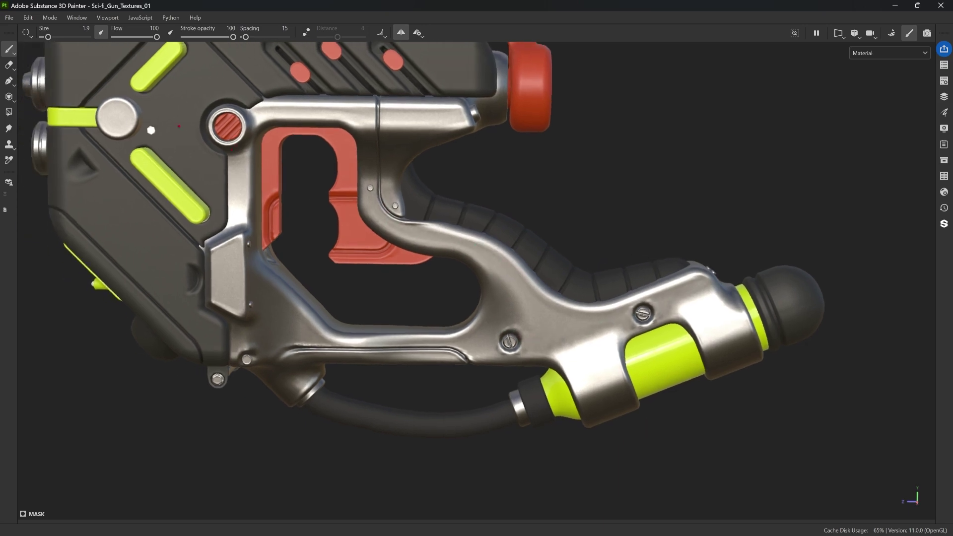
- Start a mirrored path with the Path tool at the grip's rear end and place points along the metal frame past the rear screw
left_click(10, 81)
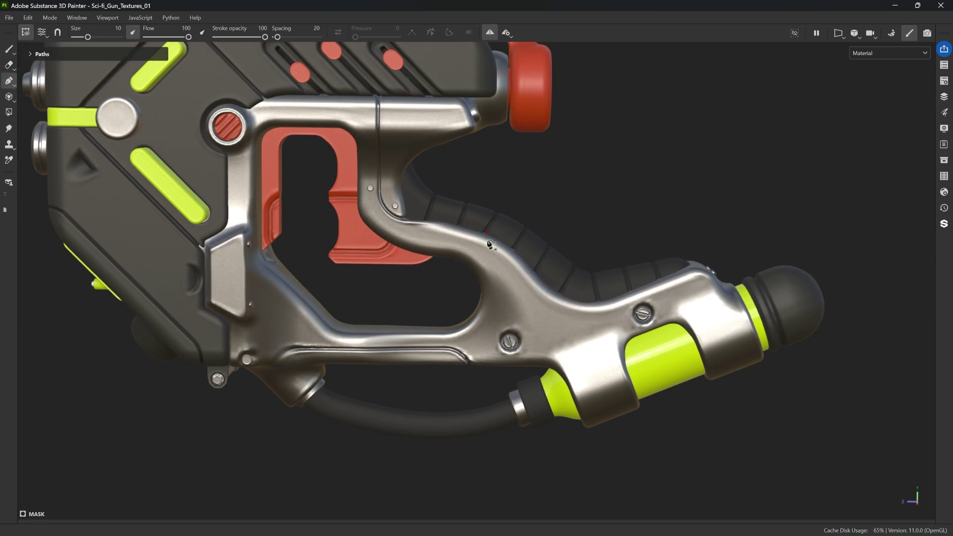
scroll(639, 322, "up", 2)
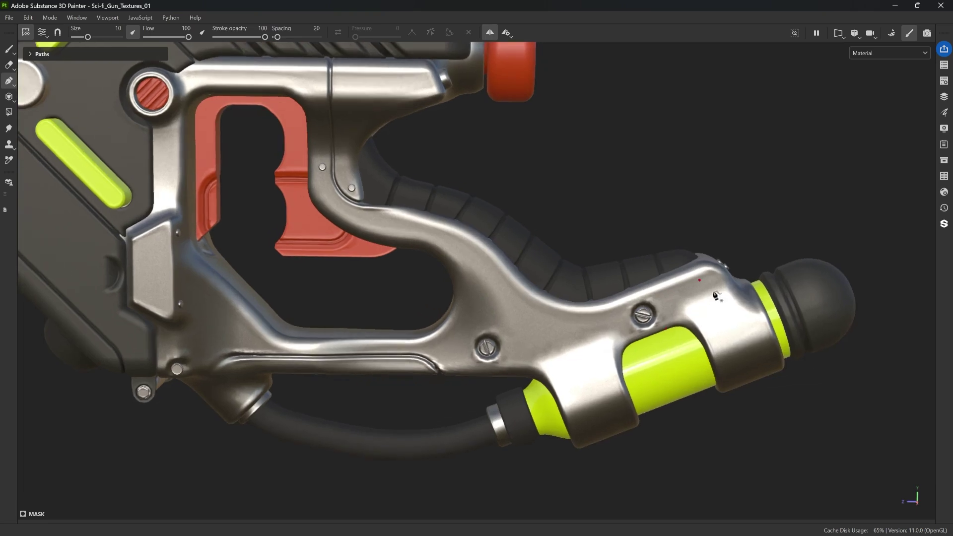
left_click_drag(711, 290, 633, 400, "alt")
right_click_drag(633, 401, 634, 403, "alt")
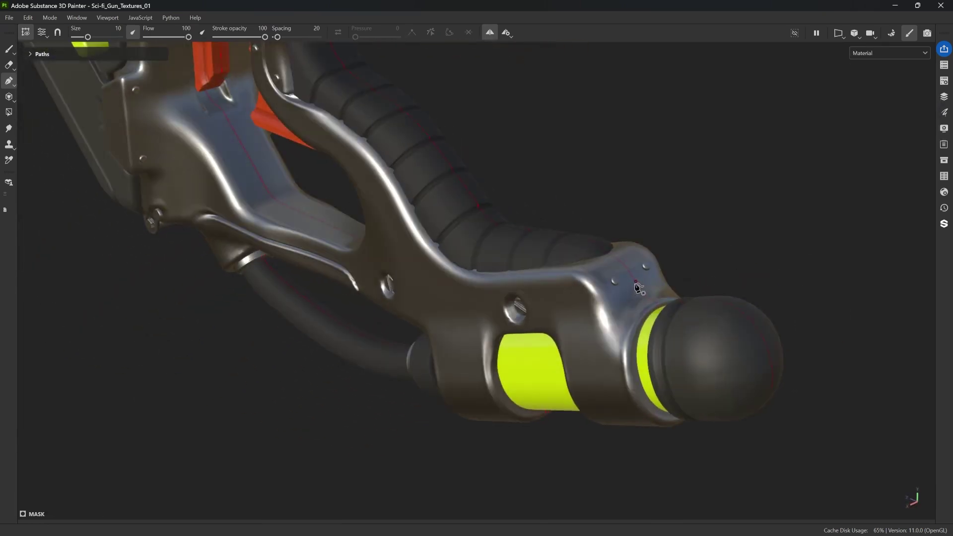
left_click(635, 283)
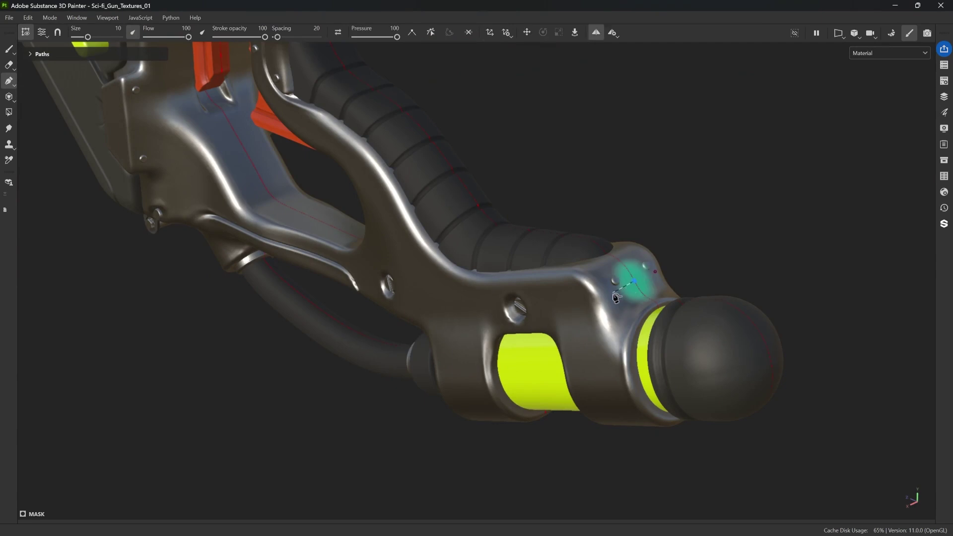
left_click(606, 297)
left_click(591, 300)
left_click_drag(535, 314, 629, 280, "alt")
left_click(568, 302)
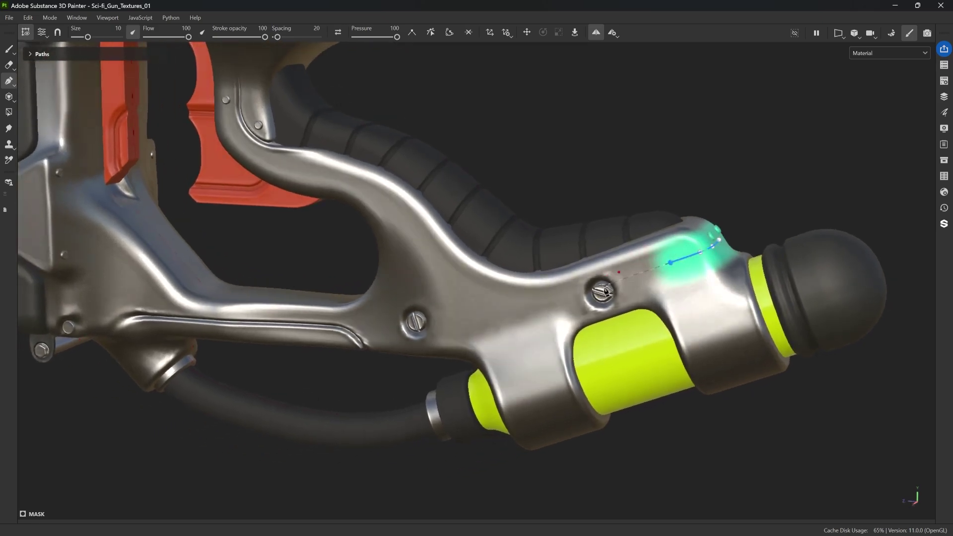
left_click(584, 297)
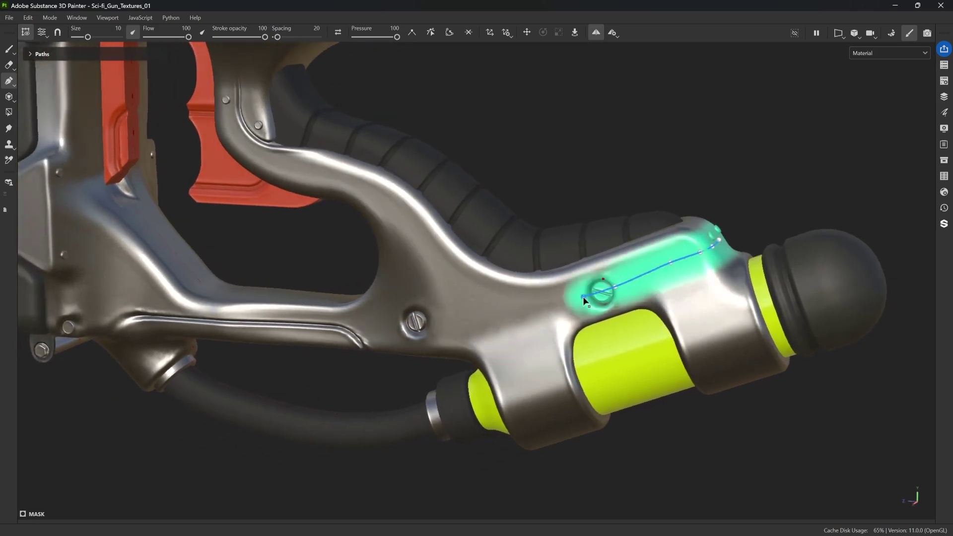
- Continue the path along the curved metal frame up to the small rivet behind the trigger and finish it
left_click(530, 309)
left_click(464, 319)
left_click(434, 280)
left_click_drag(435, 278, 536, 279, "alt")
left_click(536, 273)
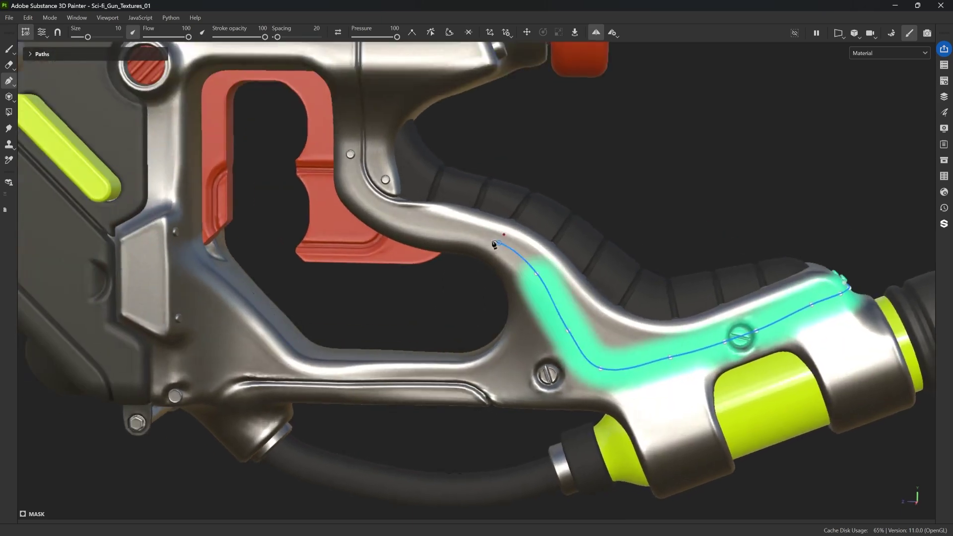
left_click(404, 216)
left_click(369, 201)
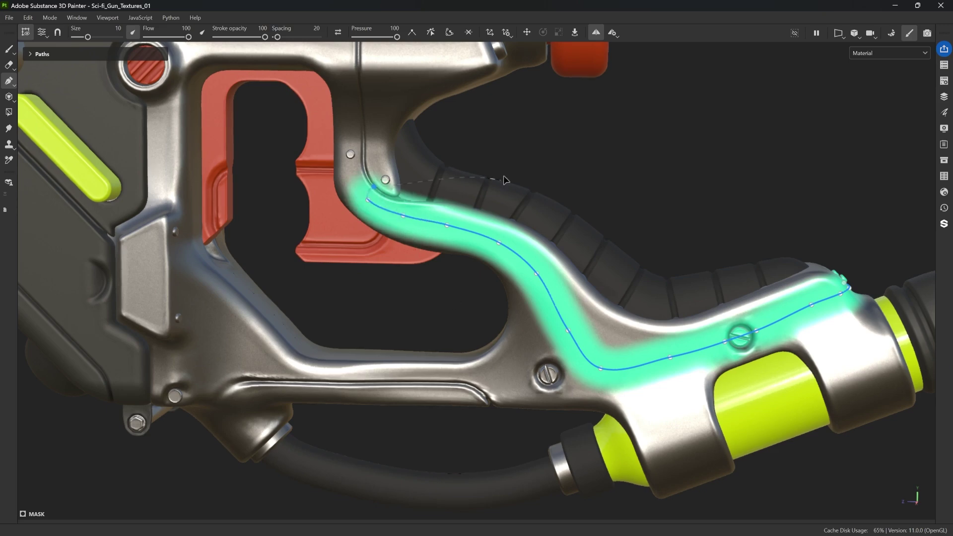
key("Escape")
- Reselect the handle path, bring back the side panels, and set the path's brush size to 4.26
mouse_move(597, 246)
left_mouse_down("alt")
mouse_move(653, 253)
mouse_move(509, 263)
left_mouse_up("alt")
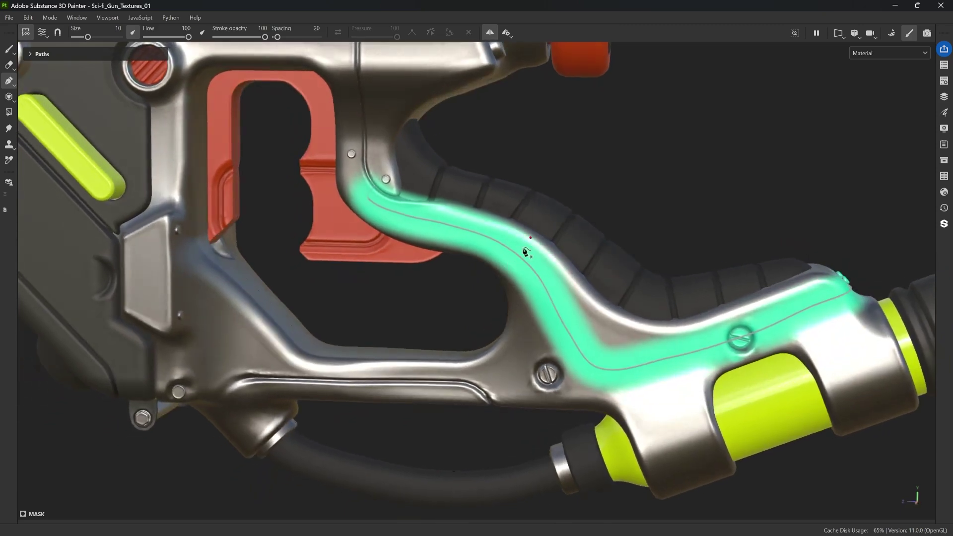
scroll(521, 252, "down", 2)
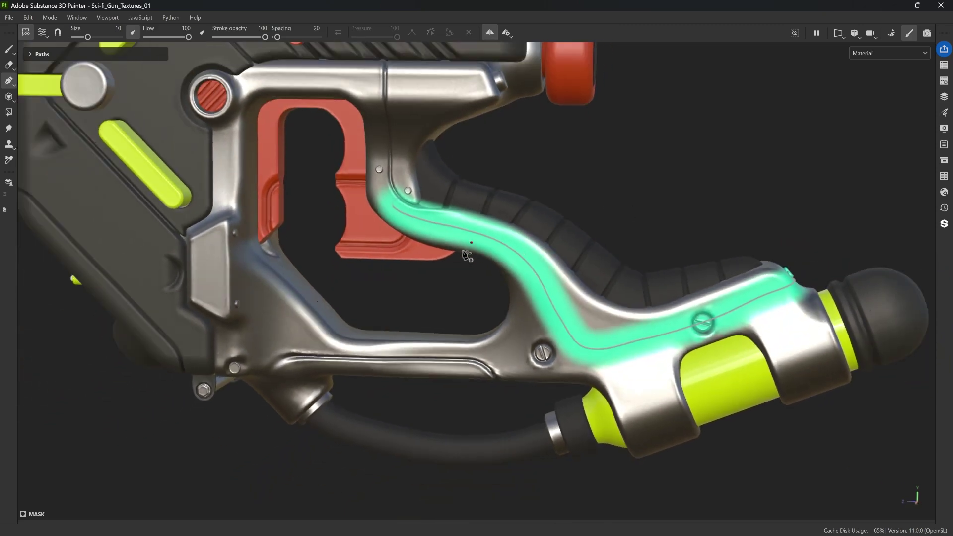
left_click(495, 247)
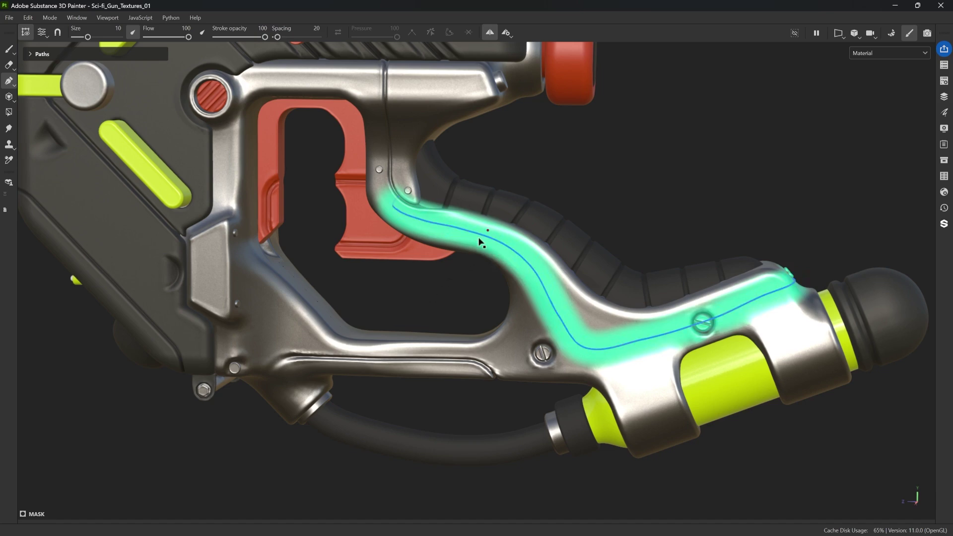
left_click(477, 236)
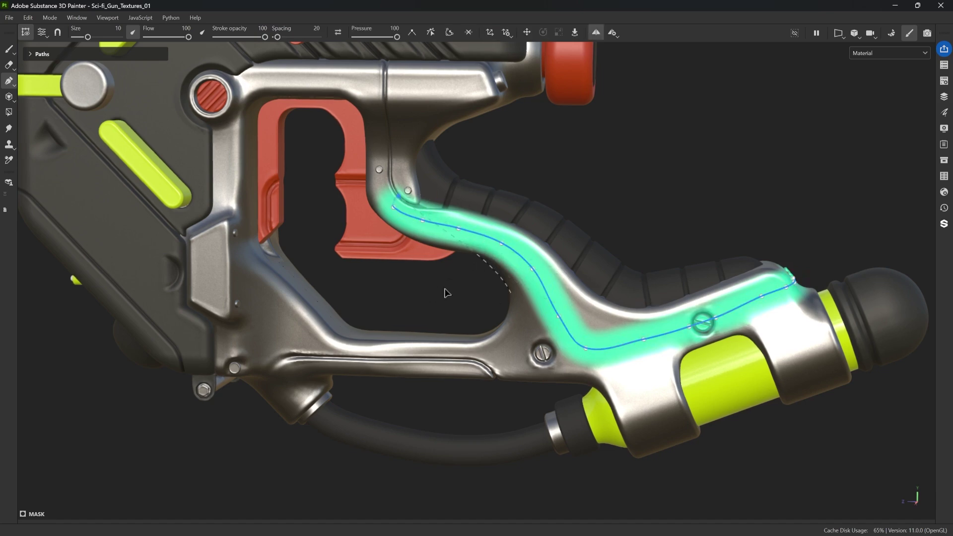
key("Tab")
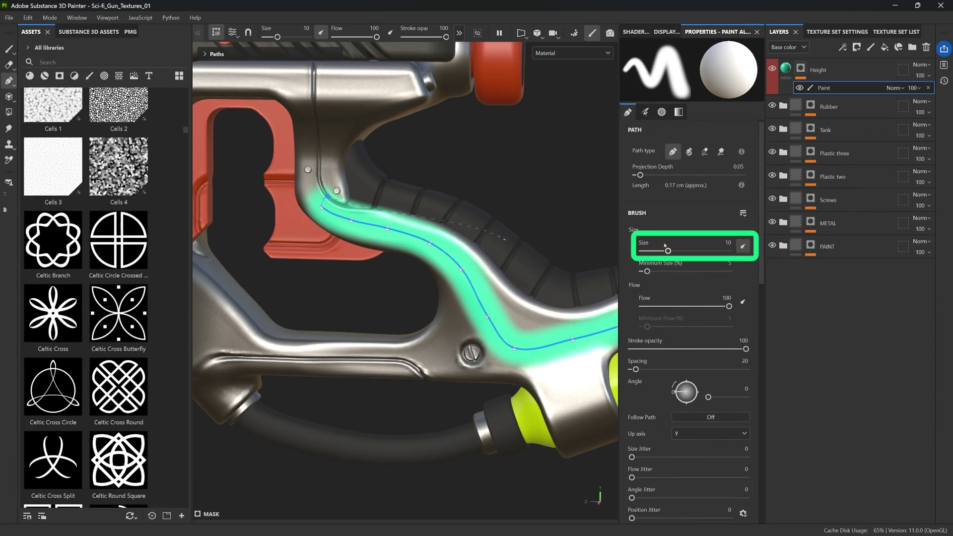
left_click_drag(668, 251, 650, 252)
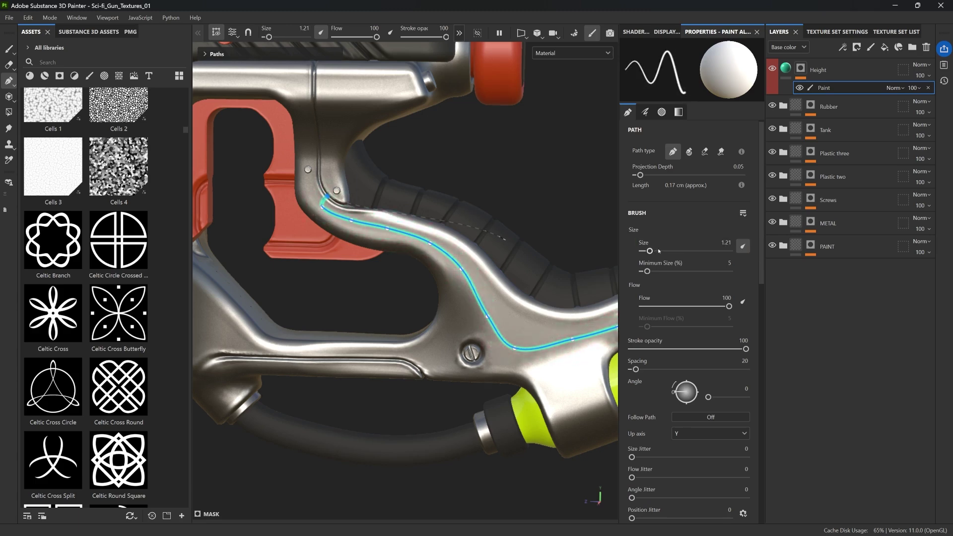
scroll(469, 264, "up", 5)
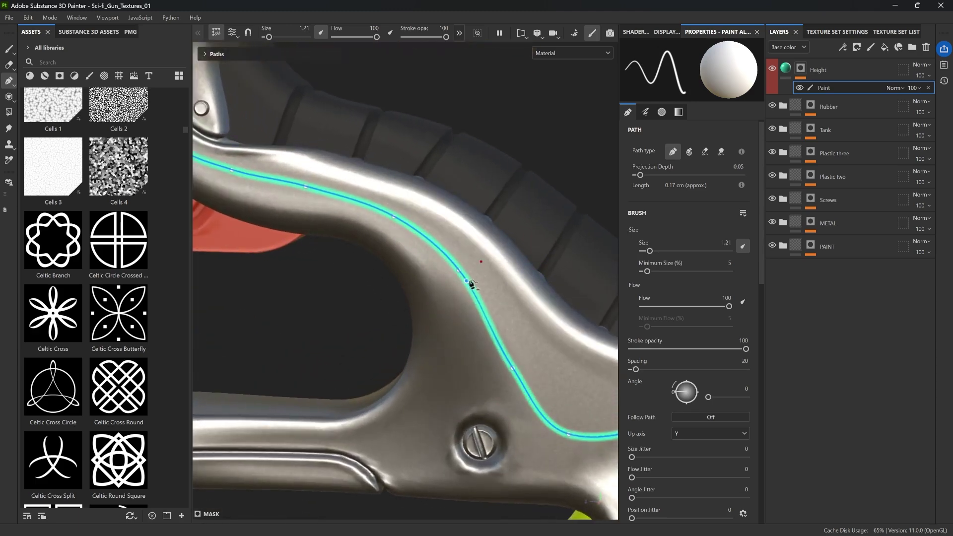
left_click_drag(650, 251, 659, 251)
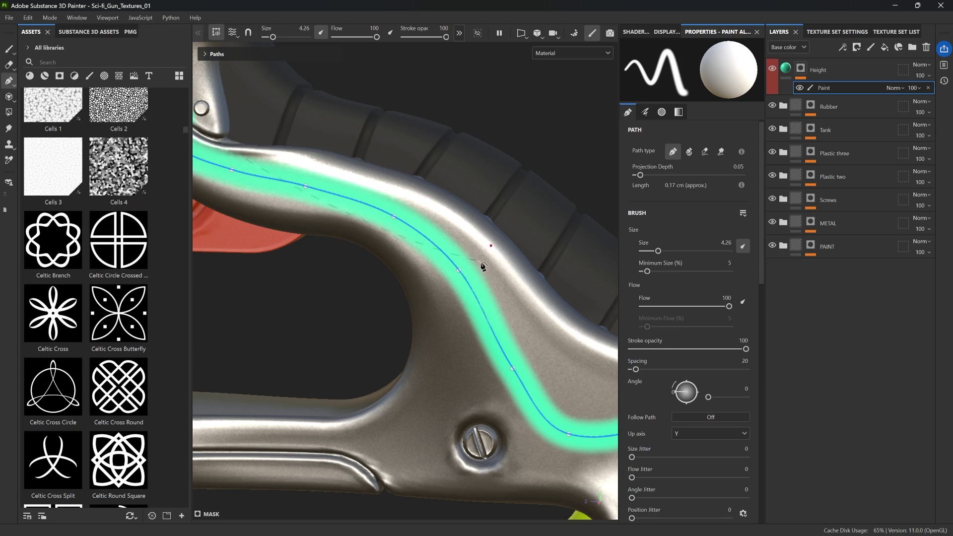
- Search the brush assets for "hard", apply Basic Hard to the path, and set its size to 0.64
left_click(90, 76)
left_click(107, 62)
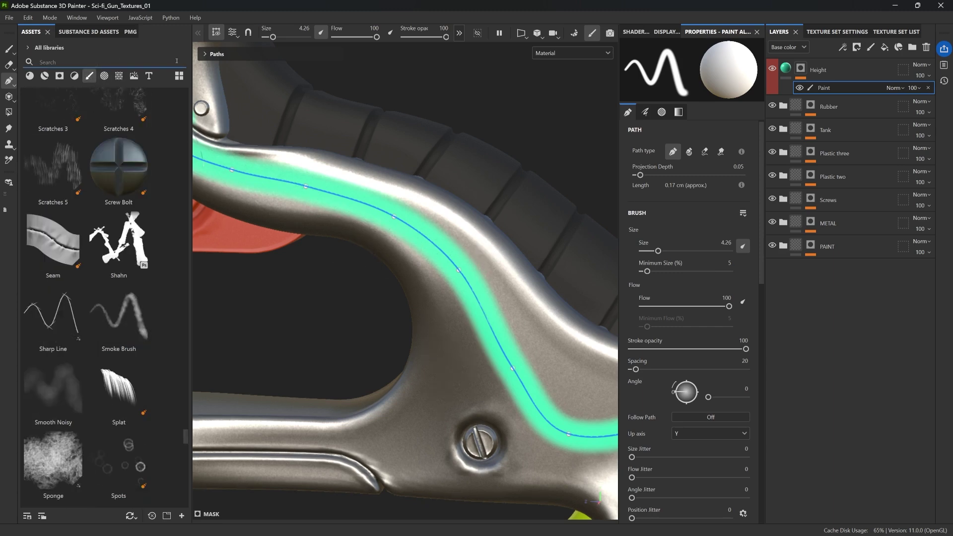
type("hard")
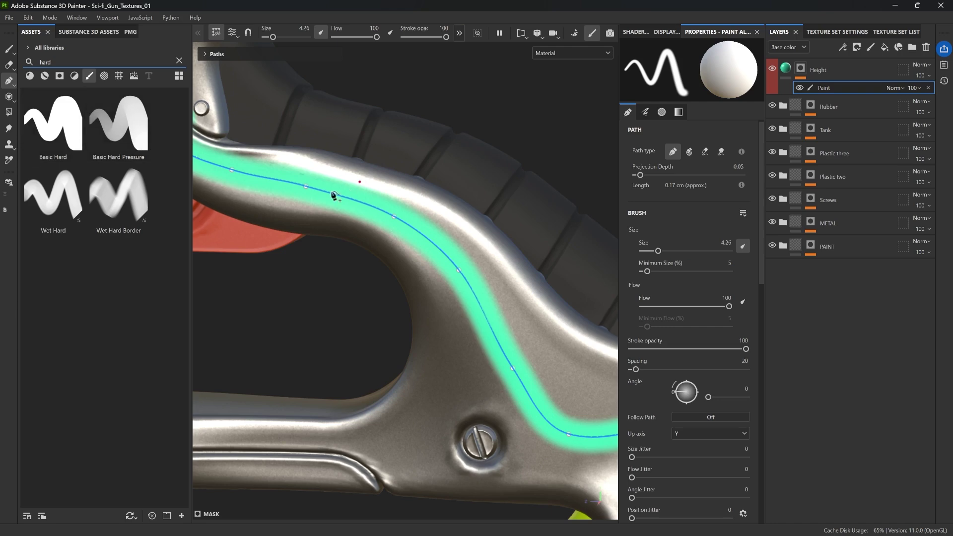
left_click(63, 128)
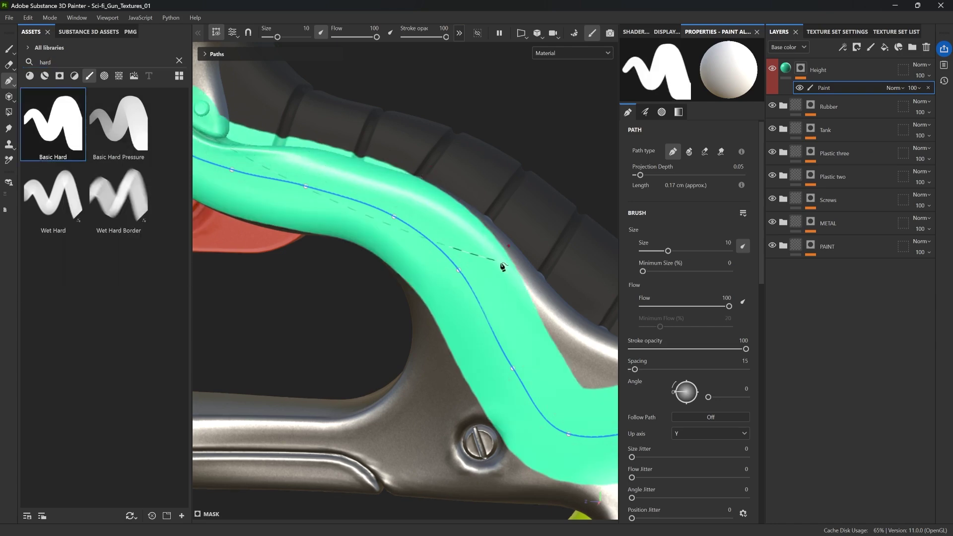
left_click_drag(668, 252, 647, 254)
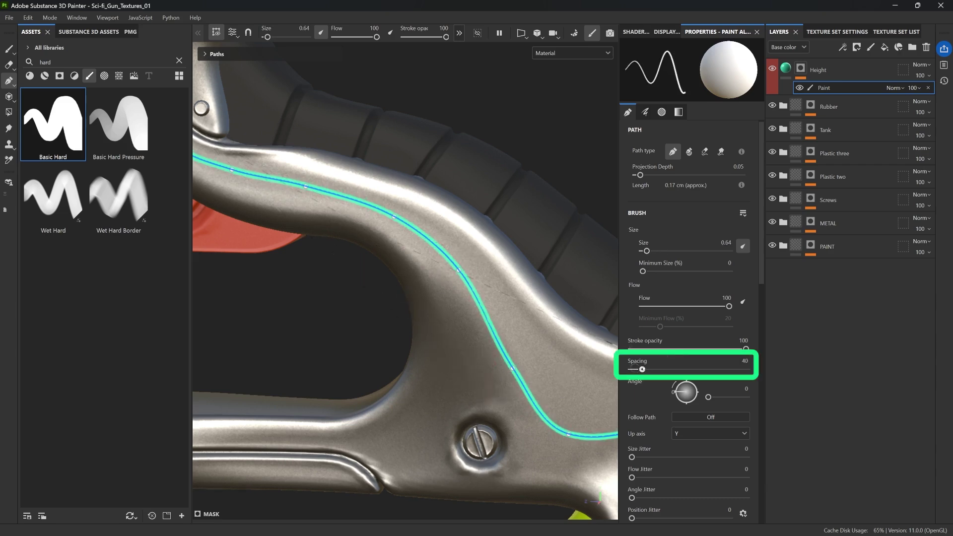
- Try a stroke spacing of 176 on the path, and return the spacing to 15
left_click_drag(655, 369, 680, 369)
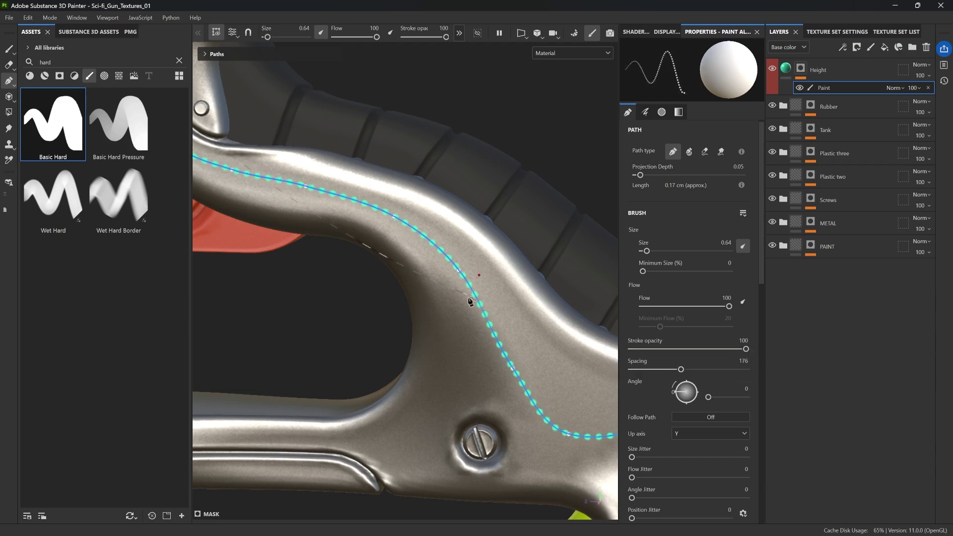
left_click_drag(510, 329, 413, 221, "alt")
left_click_drag(681, 369, 638, 369)
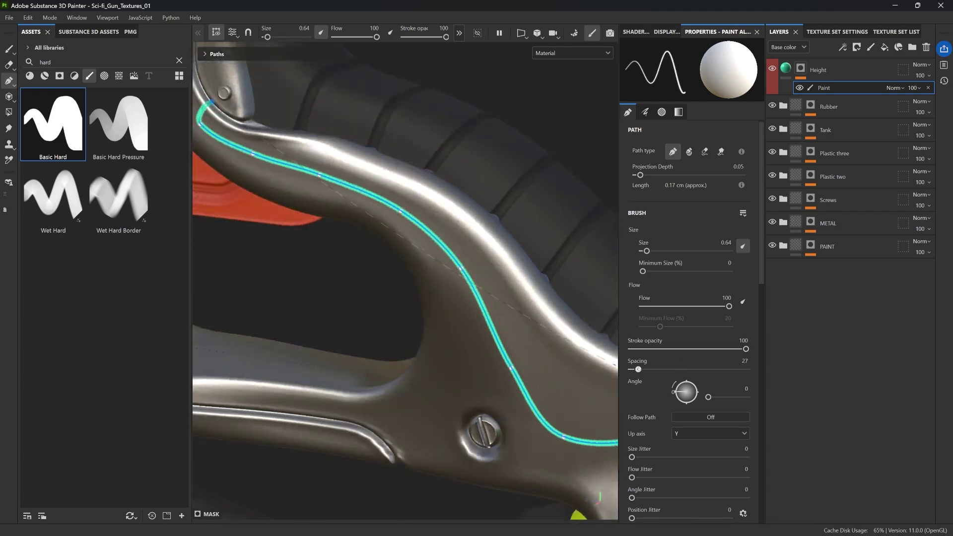
left_click_drag(569, 379, 670, 305, "alt")
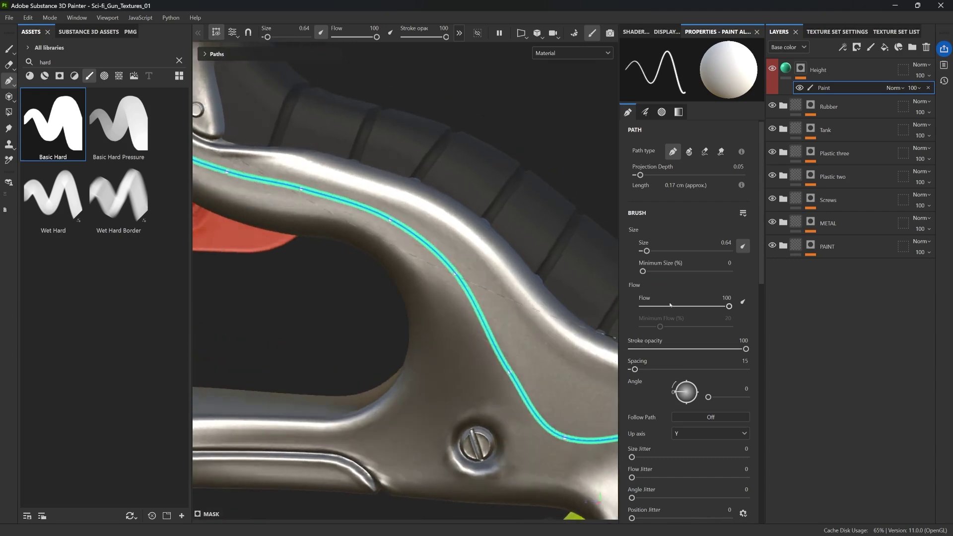
- Thin the path's stroke to a brush size of 0.33 and deselect the path
left_click_drag(646, 251, 645, 254)
scroll(458, 323, "down", 4)
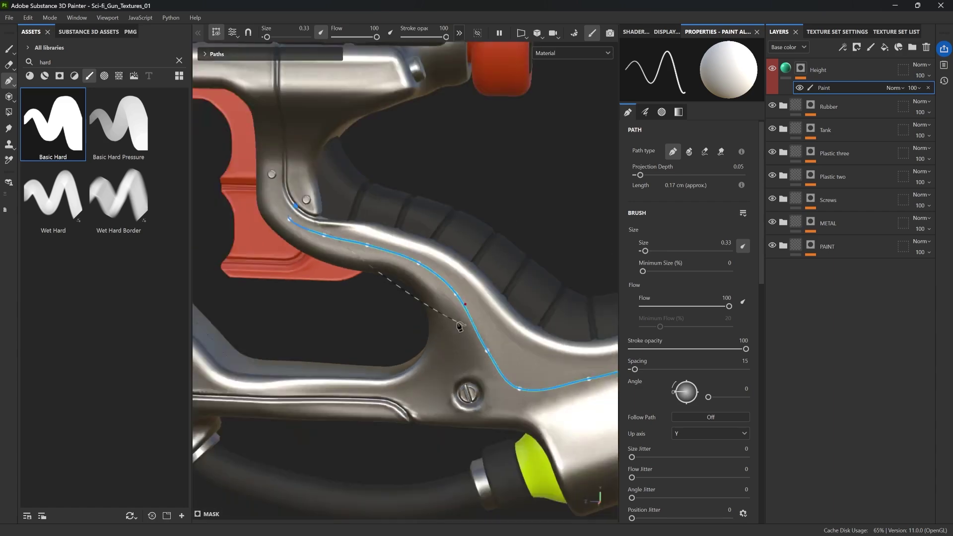
key("Escape")
left_click_drag(514, 222, 497, 213, "alt")
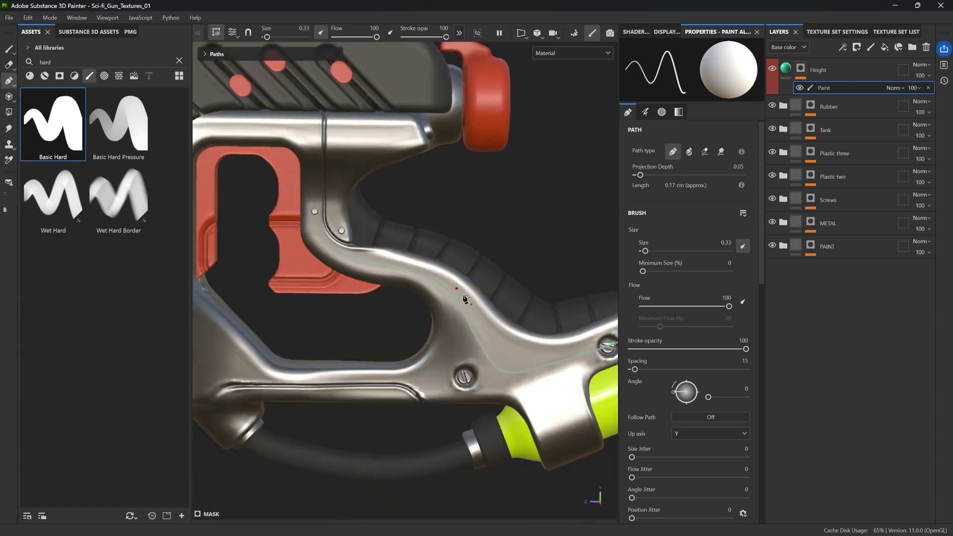
- Extend the end of the handle path around the bend toward the seam beside the lower small screw
scroll(328, 249, "up", 3)
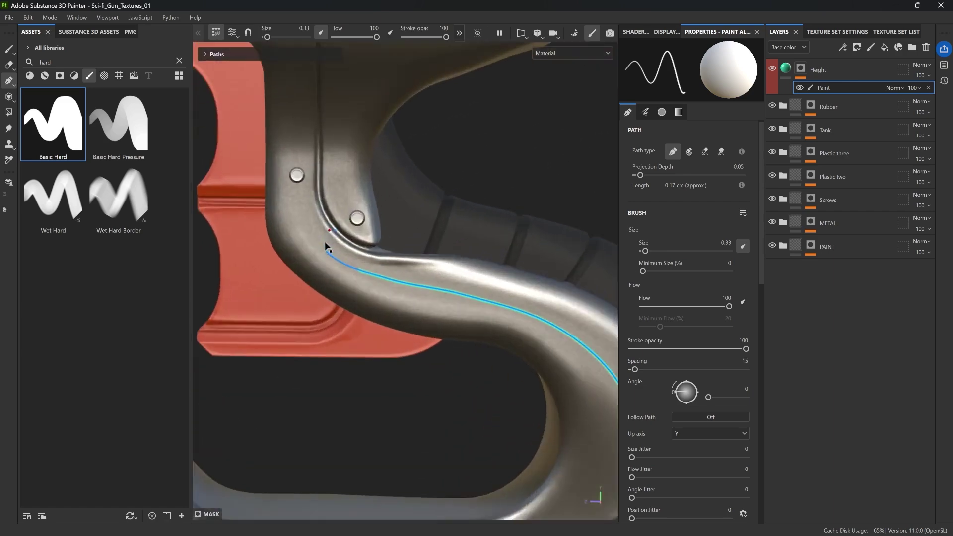
left_click_drag(342, 245, 326, 249, "alt")
left_click(337, 226)
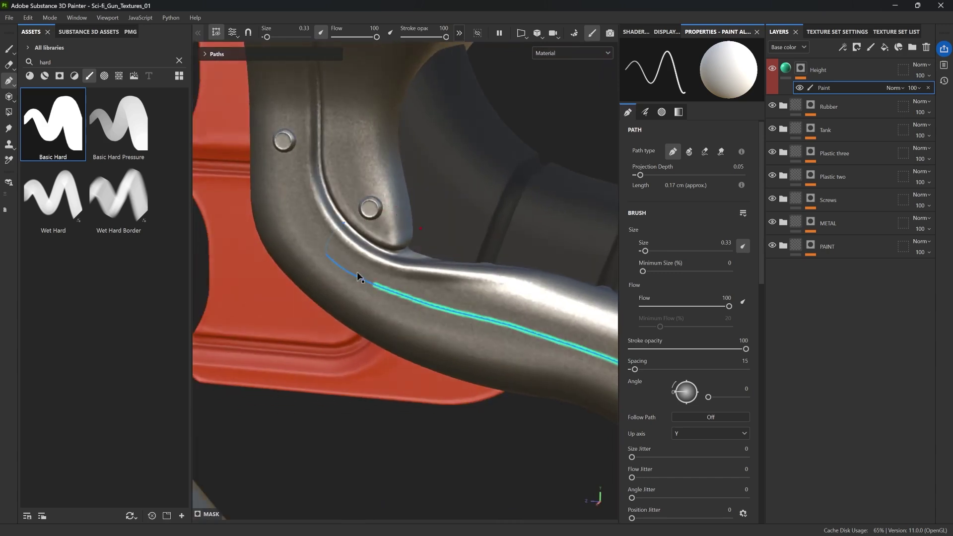
left_click_drag(329, 262, 311, 236, "alt")
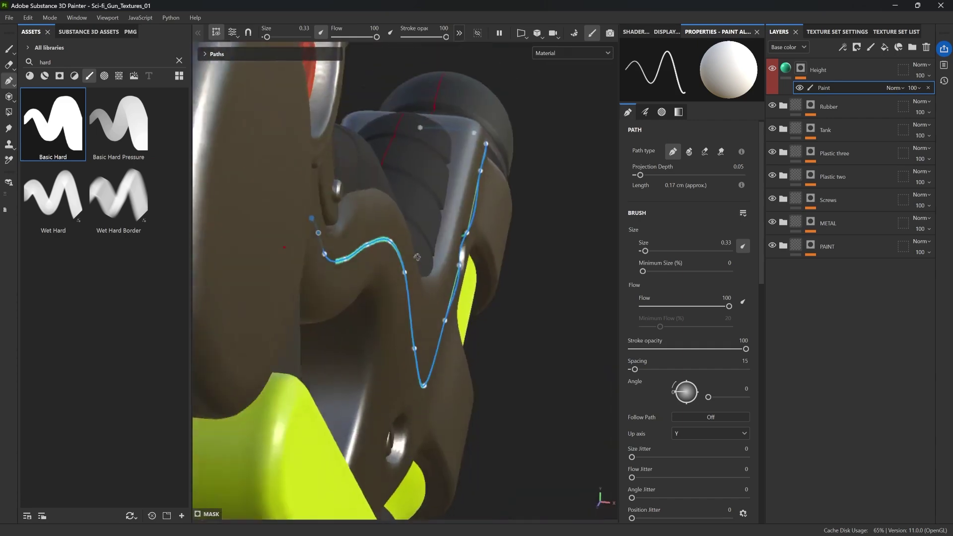
left_click_drag(417, 257, 379, 278, "alt")
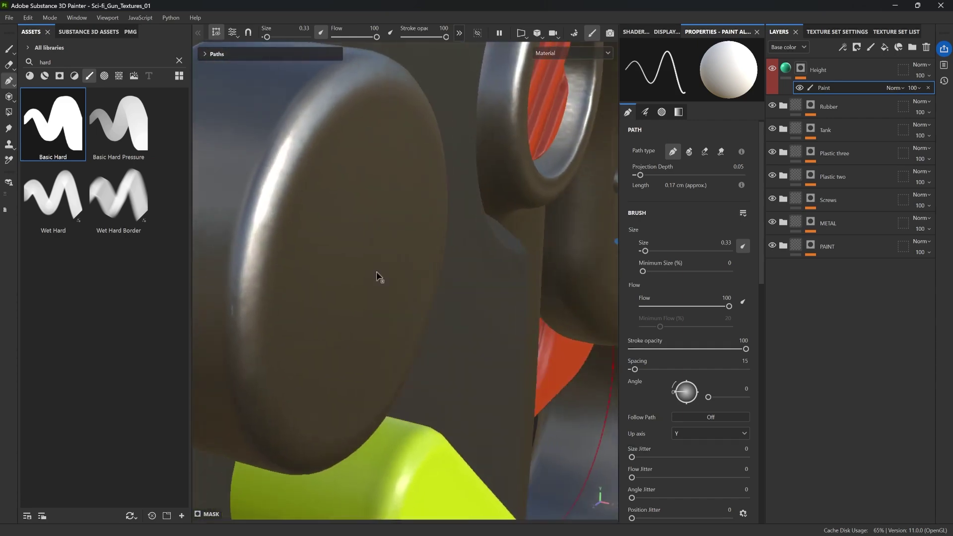
middle_click_drag(598, 292, 404, 280, "alt")
left_click_drag(404, 280, 411, 272, "alt")
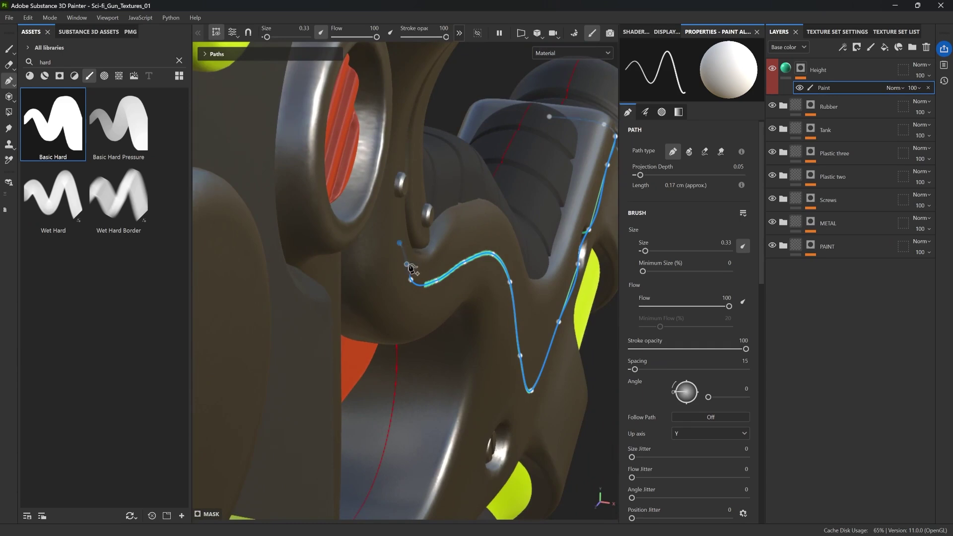
left_click_drag(420, 254, 387, 253, "alt")
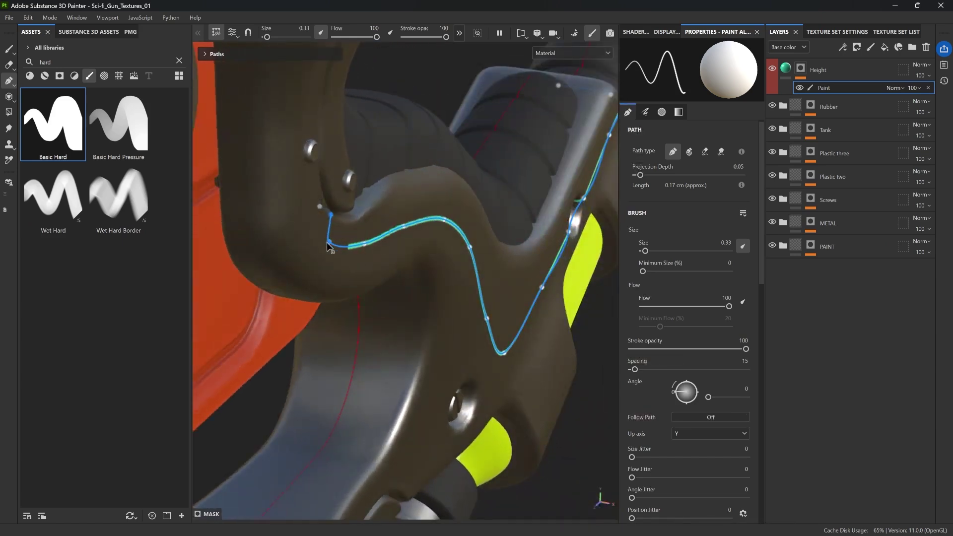
left_click_drag(336, 242, 260, 236, "alt")
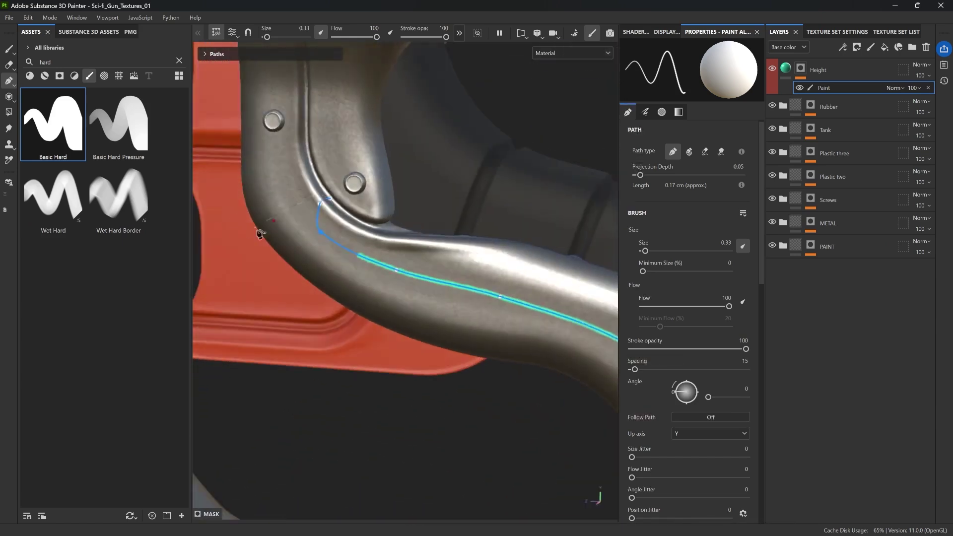
left_click(311, 228)
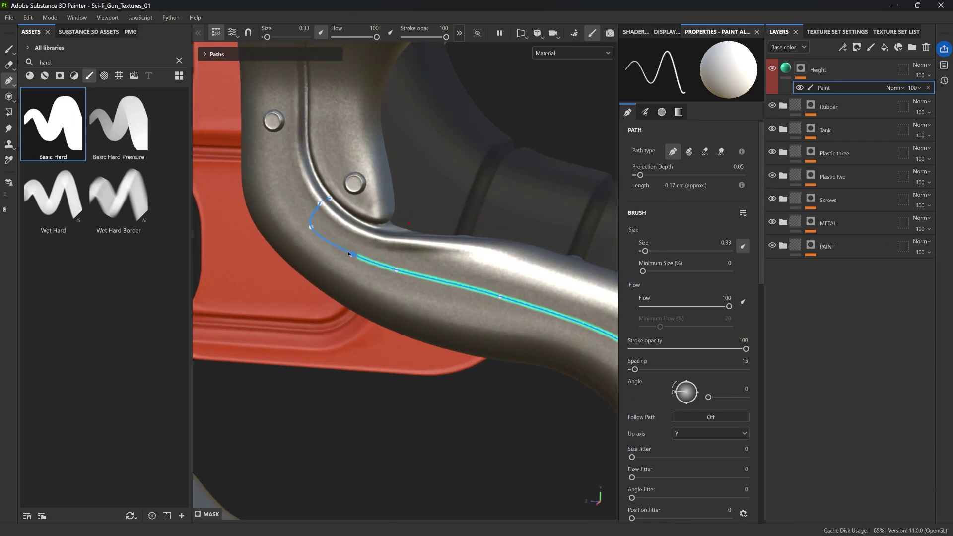
- Set the path's projection depth to 0.14 and brush size to 0.42, and adjust a path point near the bend
left_click_drag(637, 175, 650, 175)
left_click_drag(447, 278, 507, 252, "alt")
right_click_drag(507, 252, 510, 252, "ctrl")
left_click_drag(508, 252, 380, 269, "alt")
left_click_drag(356, 236, 362, 248)
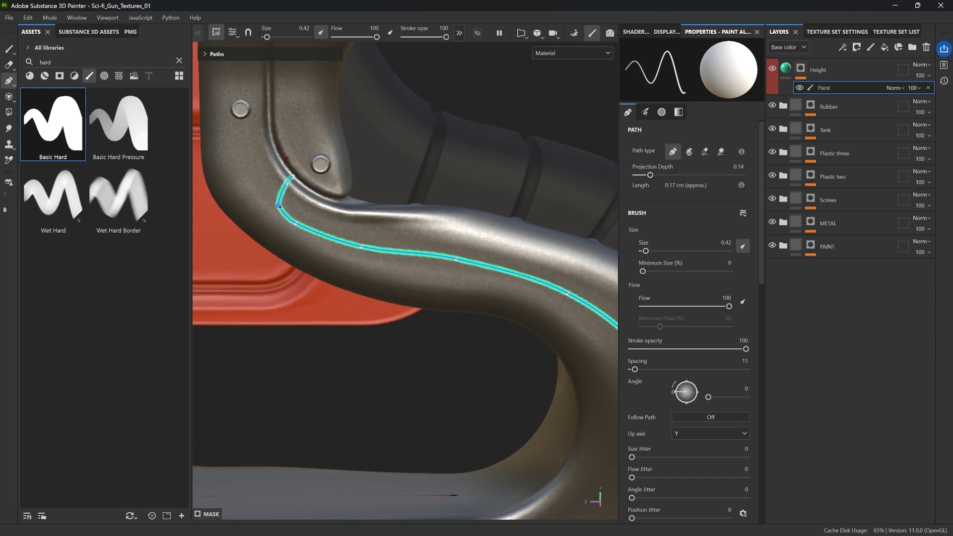
- Turn the path's lowest point between the two large slotted screws into a sharp corner and deselect the path
left_click_drag(372, 259, 254, 245, "alt")
middle_click_drag(382, 292, 238, 166, "alt")
middle_click_drag(447, 298, 281, 251, "alt")
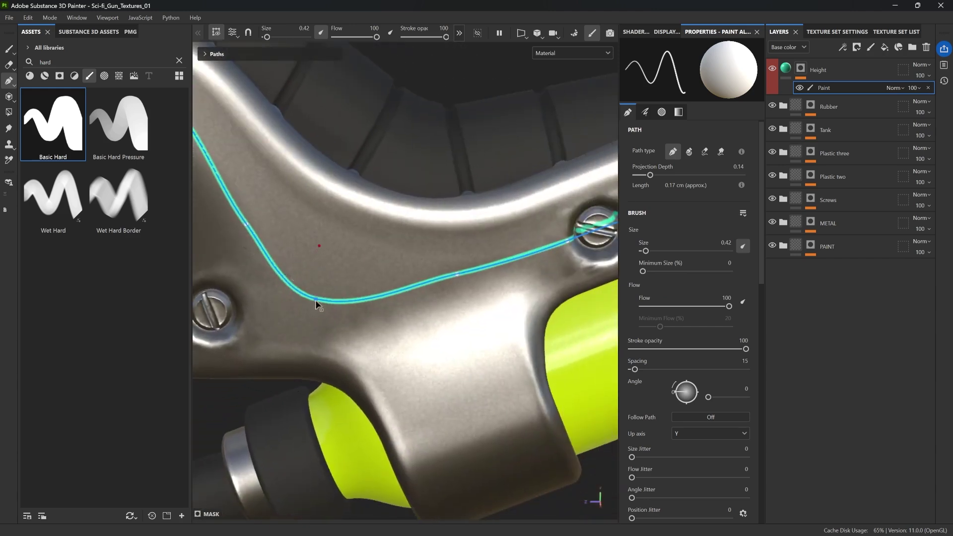
left_click_drag(316, 301, 368, 278, "alt")
left_click_drag(449, 236, 472, 233, "alt")
right_click_drag(472, 233, 453, 242, "alt")
left_click_drag(454, 242, 515, 225, "alt")
scroll(474, 195, "down", 1)
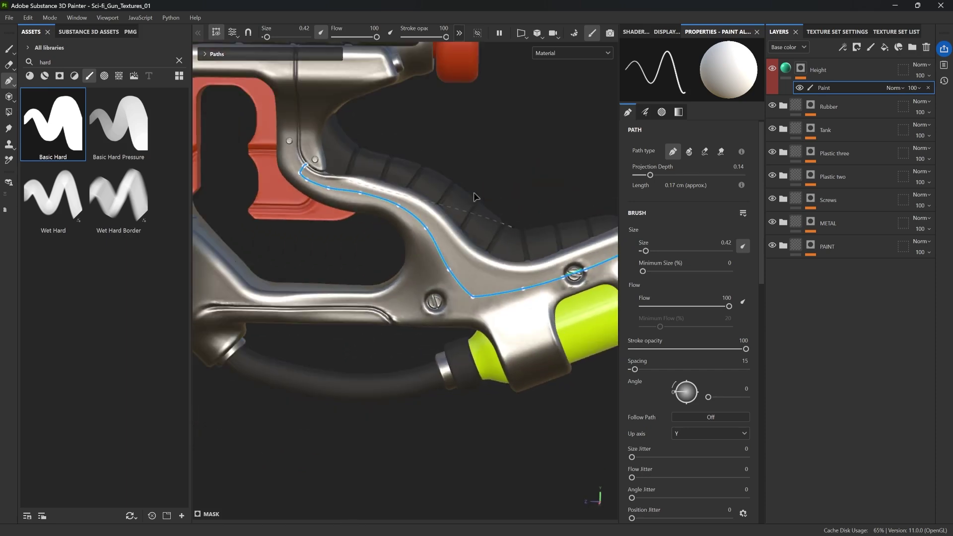
left_click_drag(485, 185, 393, 186, "alt")
key("Escape")
- Draw a closed four-point Filled path on the raised metal plate in front of the trigger guard
middle_click_drag(393, 186, 383, 210, "alt")
middle_click_drag(276, 289, 346, 192, "alt")
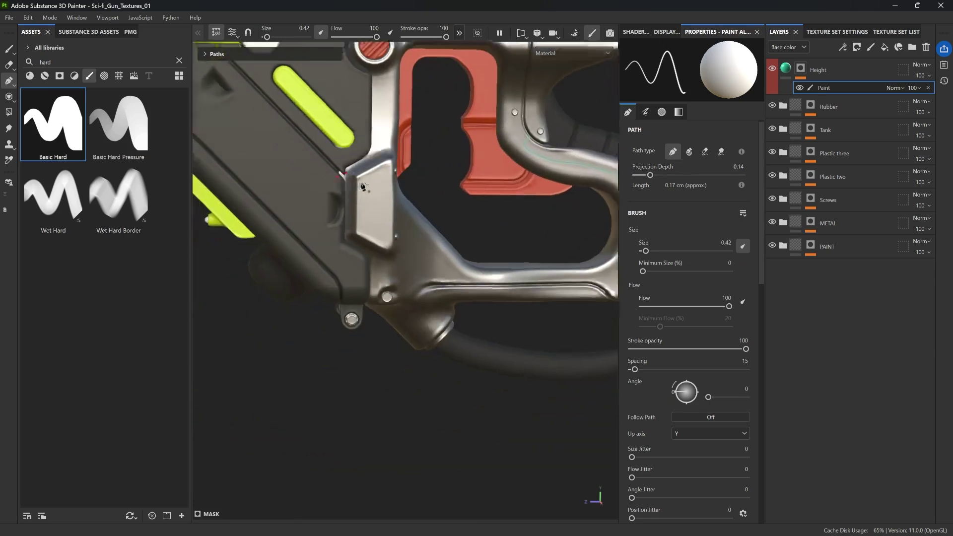
scroll(361, 184, "up", 3)
left_click_drag(368, 187, 521, 275, "alt")
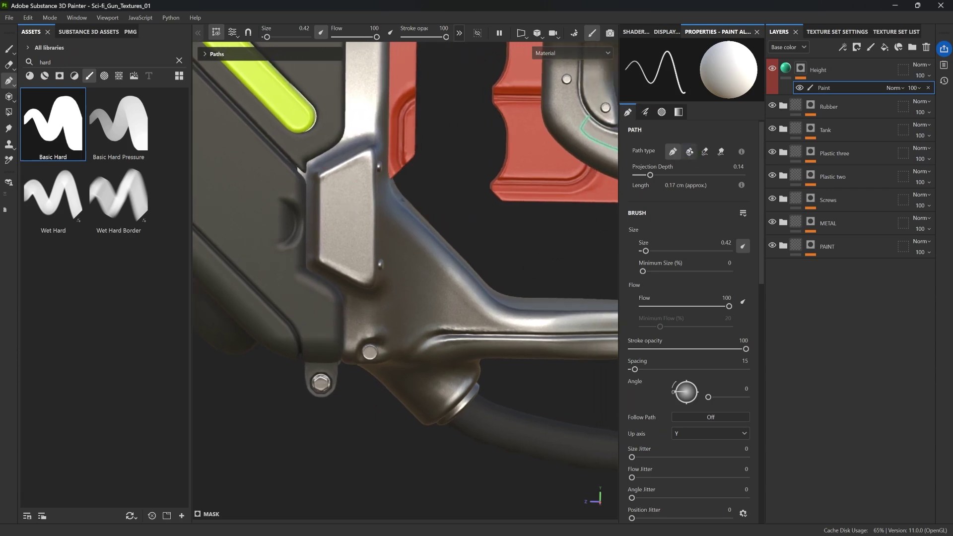
left_click(12, 82)
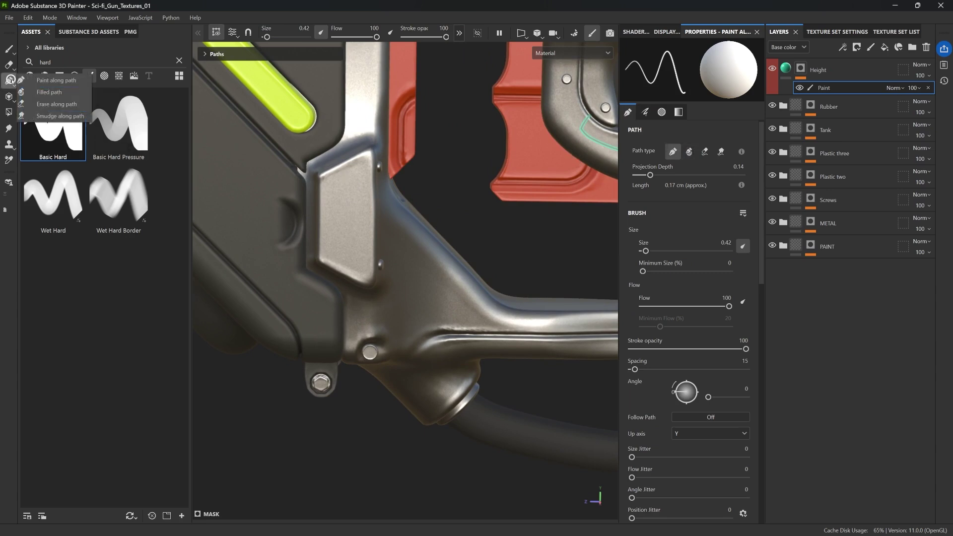
left_click(40, 92)
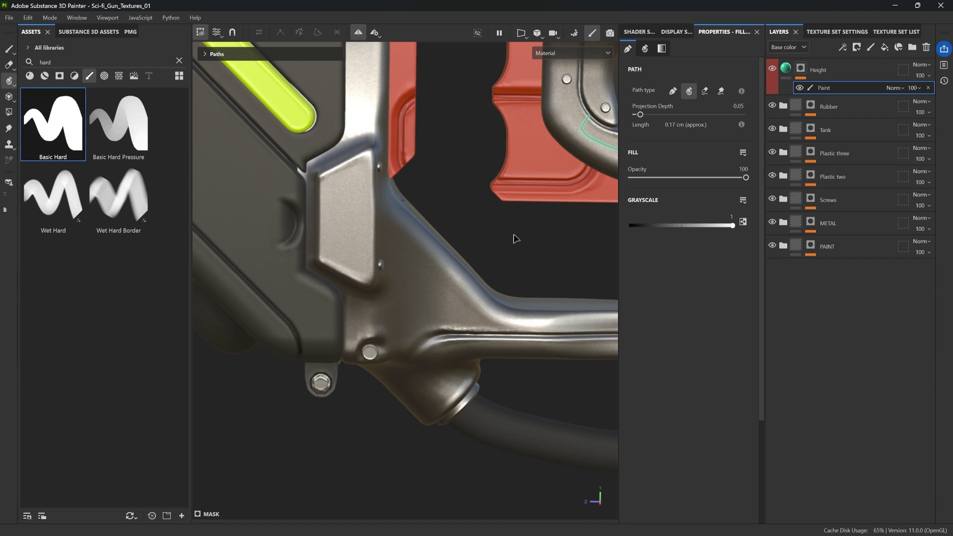
left_click(366, 167)
left_click(359, 174)
left_click(332, 186)
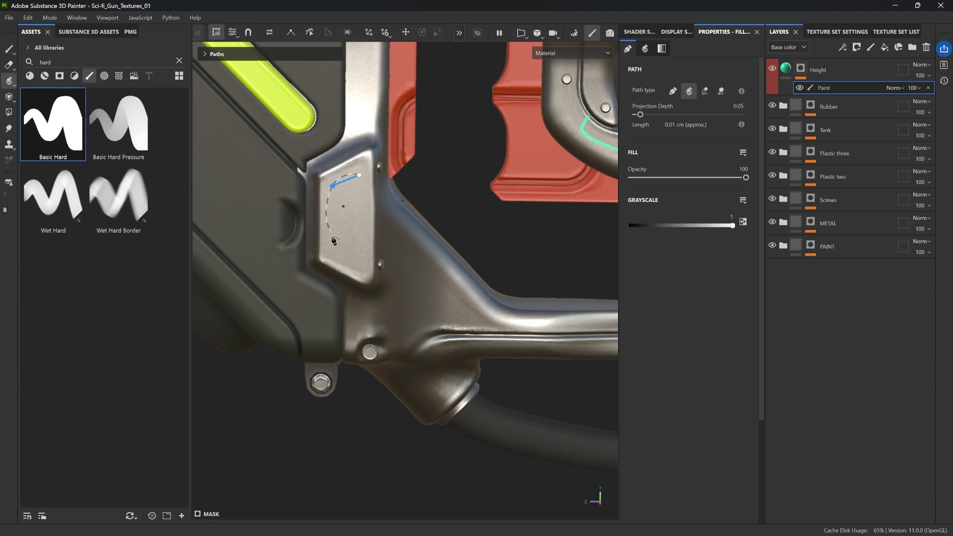
left_click(331, 246)
left_click(358, 260)
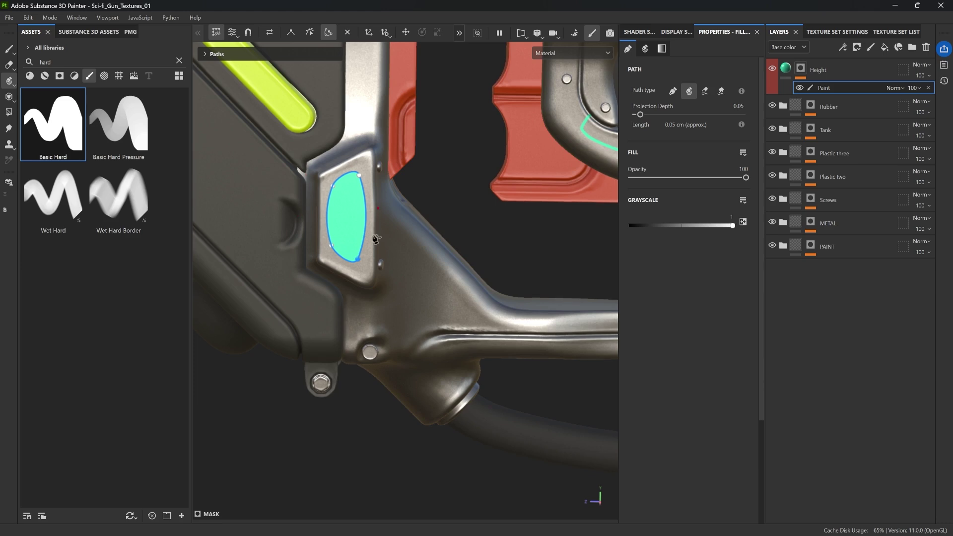
- Convert the filled path's four points to sharp corners so the shape follows the plate's outline
left_click(333, 184)
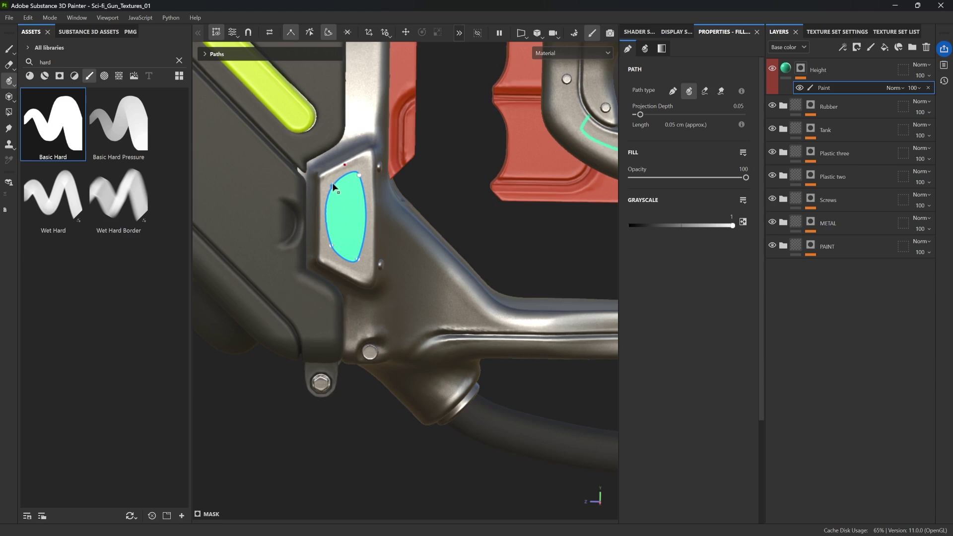
left_click(360, 176)
left_click(358, 259)
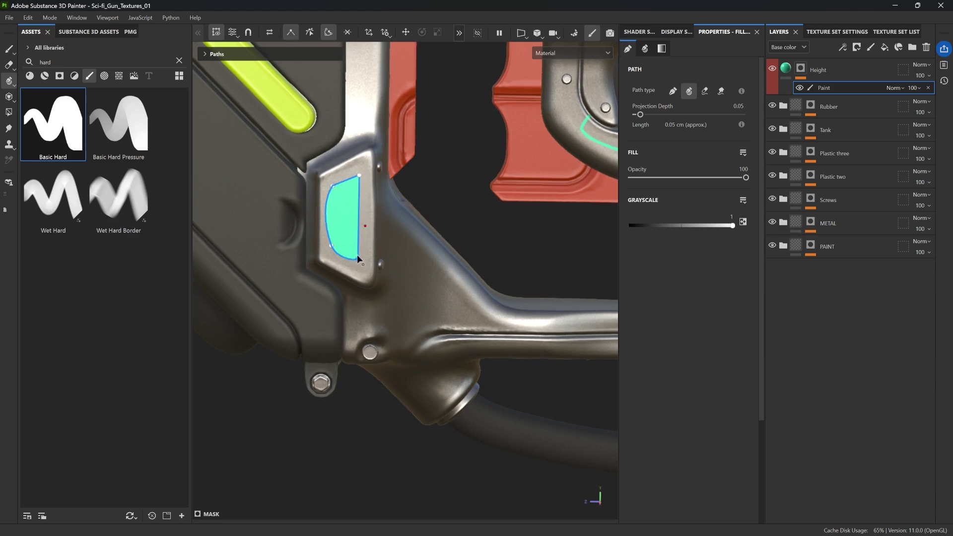
left_click(333, 245)
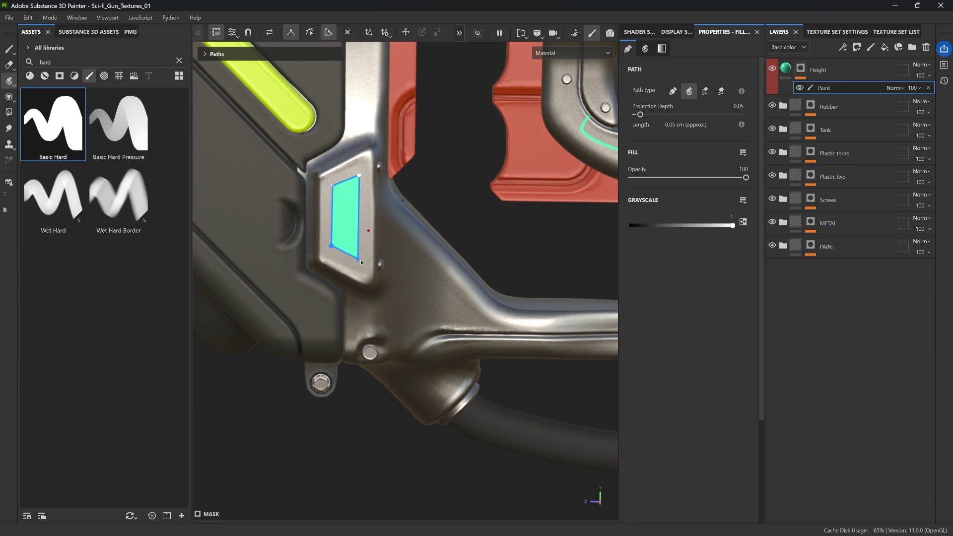
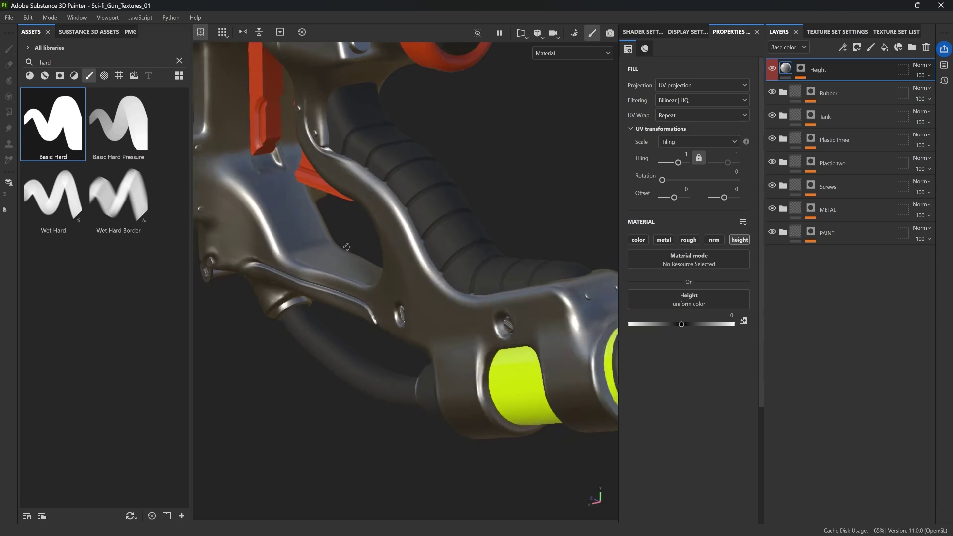
- Set the Height fill layer's height value to -0.0235 to engrave the paths into the metal
left_click_drag(347, 247, 466, 233, "alt")
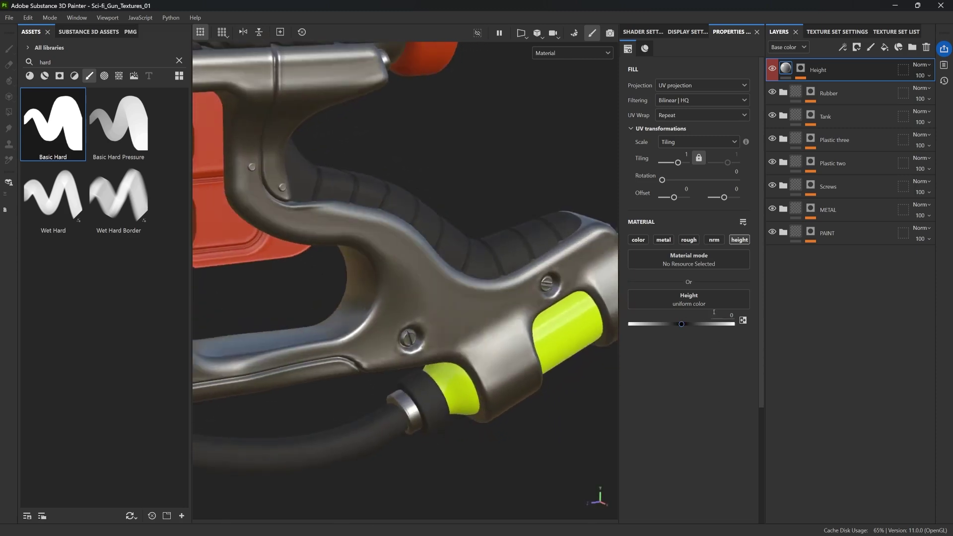
left_click_drag(581, 308, 620, 322, "alt")
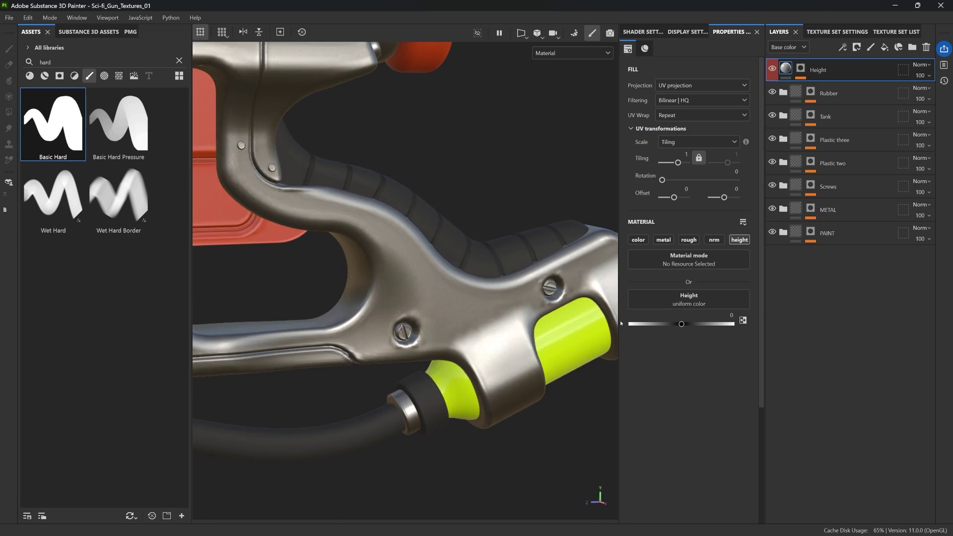
left_click(683, 324)
mouse_move(683, 325)
left_mouse_down()
mouse_move(666, 325)
mouse_move(680, 323)
left_mouse_up()
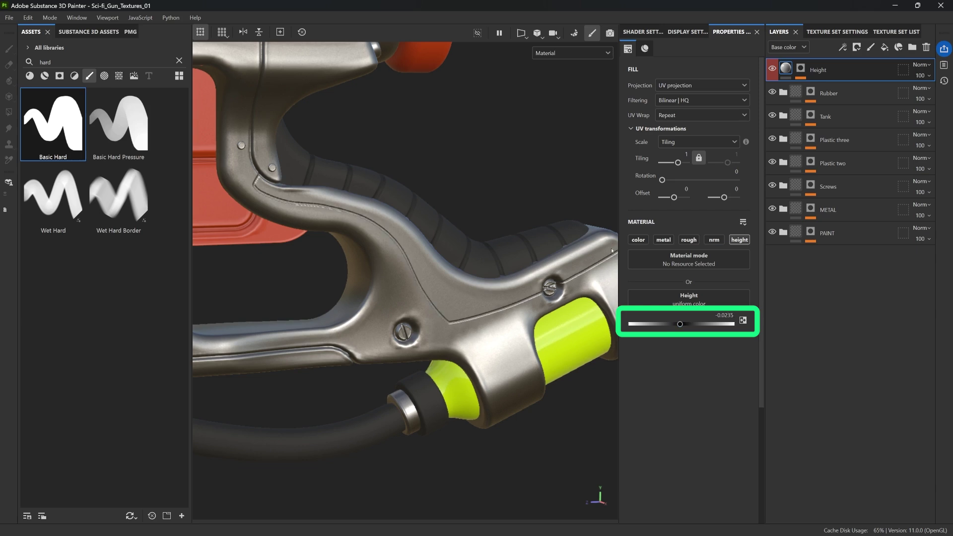
- Add a Blur filter above the Paint effect in the Height layer's mask and set its intensity to 0.07
mouse_move(612, 251)
left_mouse_down("alt")
mouse_move(496, 217)
mouse_move(378, 221)
mouse_move(413, 230)
mouse_move(439, 212)
left_mouse_up("alt")
middle_click_drag(439, 211, 663, 252, "alt")
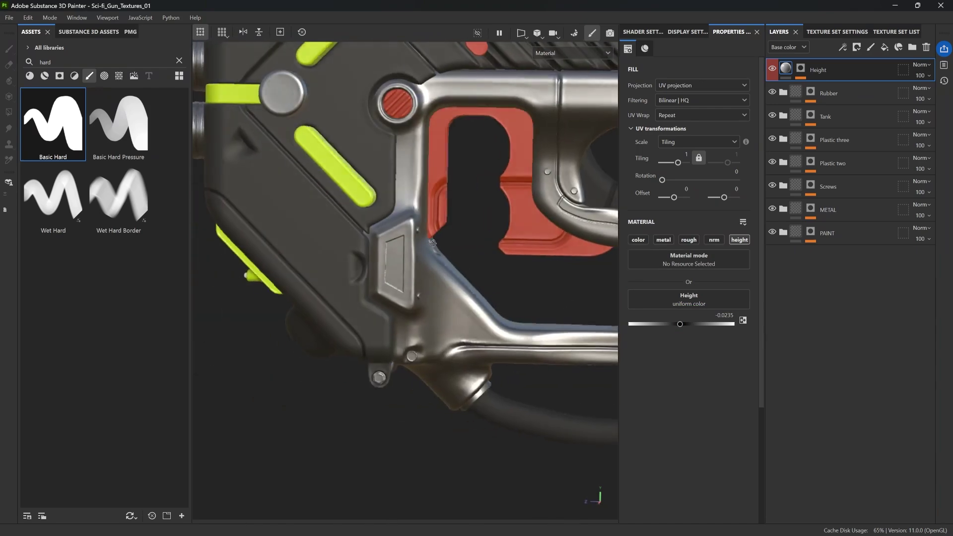
scroll(417, 259, "up", 3)
middle_click_drag(368, 286, 387, 236, "alt")
left_click_drag(387, 235, 351, 175, "alt")
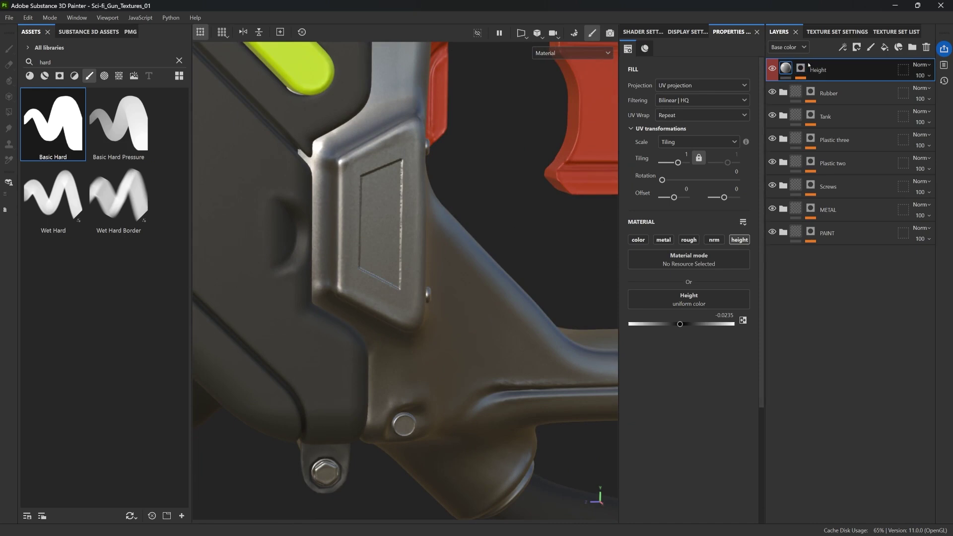
left_click(799, 68)
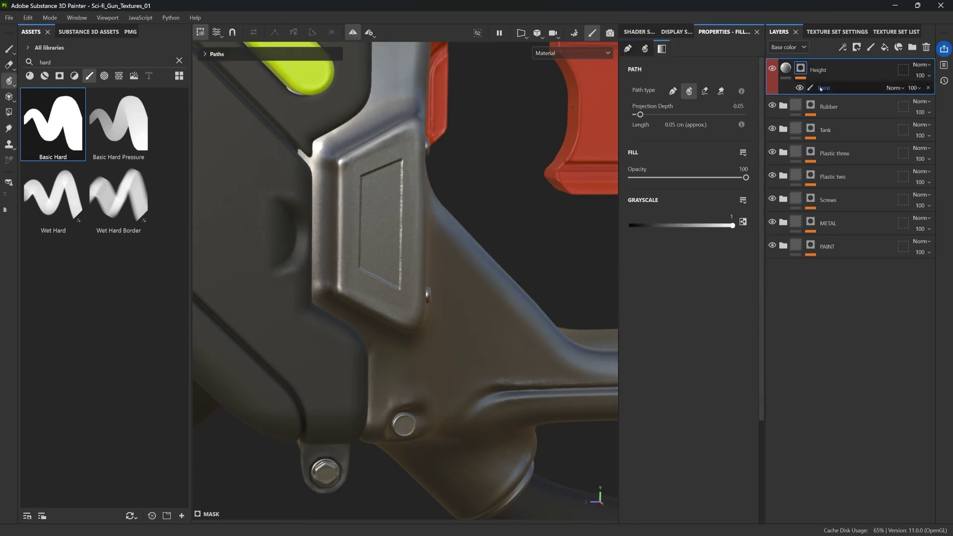
left_click(820, 88)
left_click(843, 46)
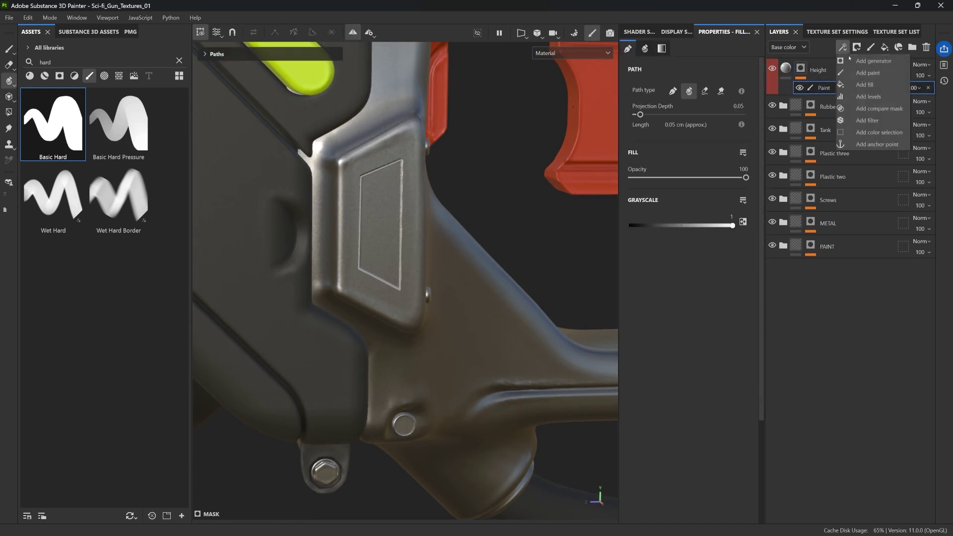
left_click(868, 120)
left_click(685, 76)
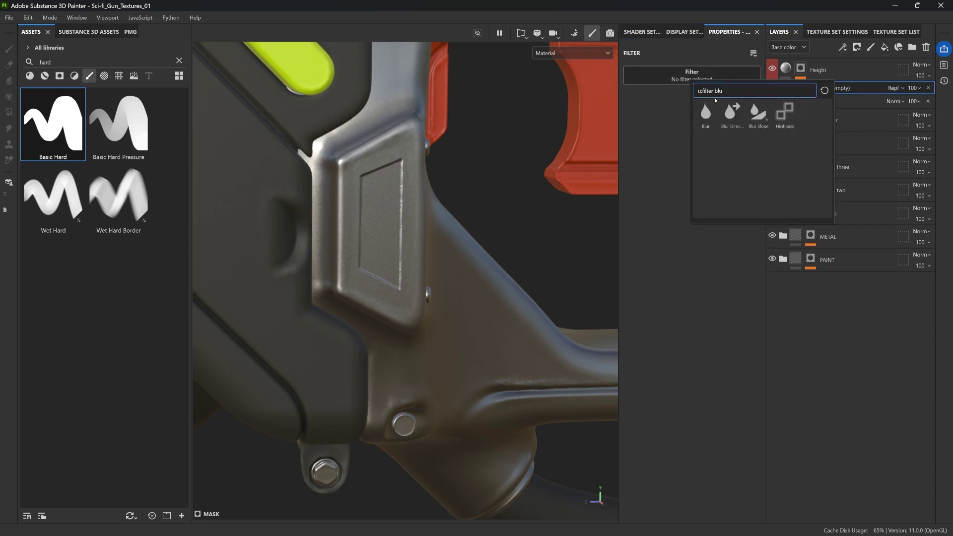
left_click(701, 115)
left_click(636, 126)
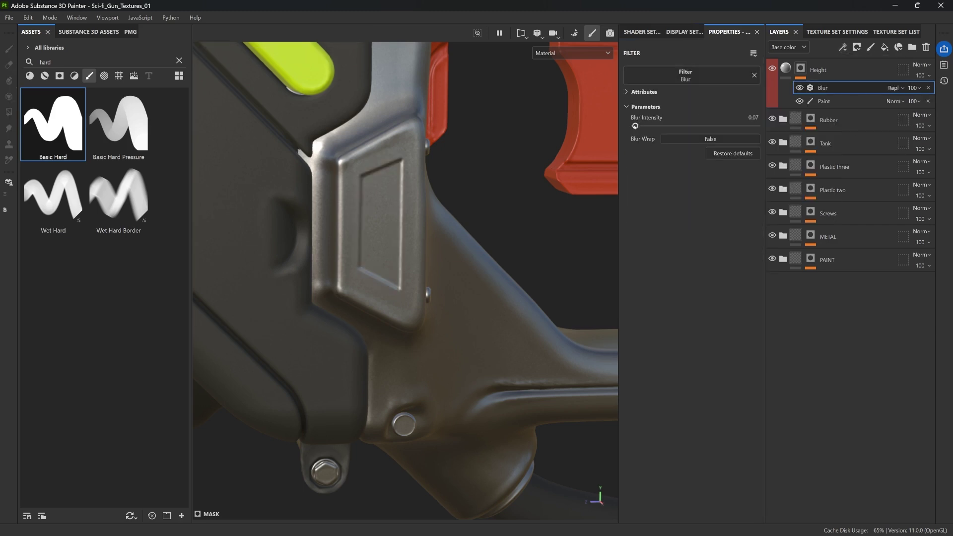
- Examine the softened engraved line along the handle and the plate recess close up and from a distance
middle_click_drag(576, 268, 404, 257, "alt")
middle_click_drag(471, 203, 397, 221, "alt")
right_click_drag(398, 221, 411, 226, "shift")
left_click_drag(411, 225, 404, 167, "alt")
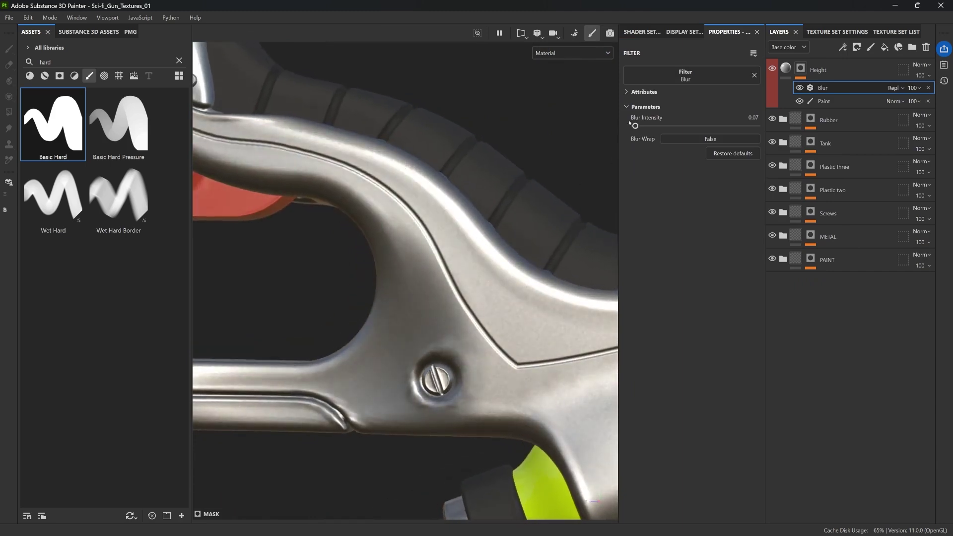
scroll(396, 249, "down", 3)
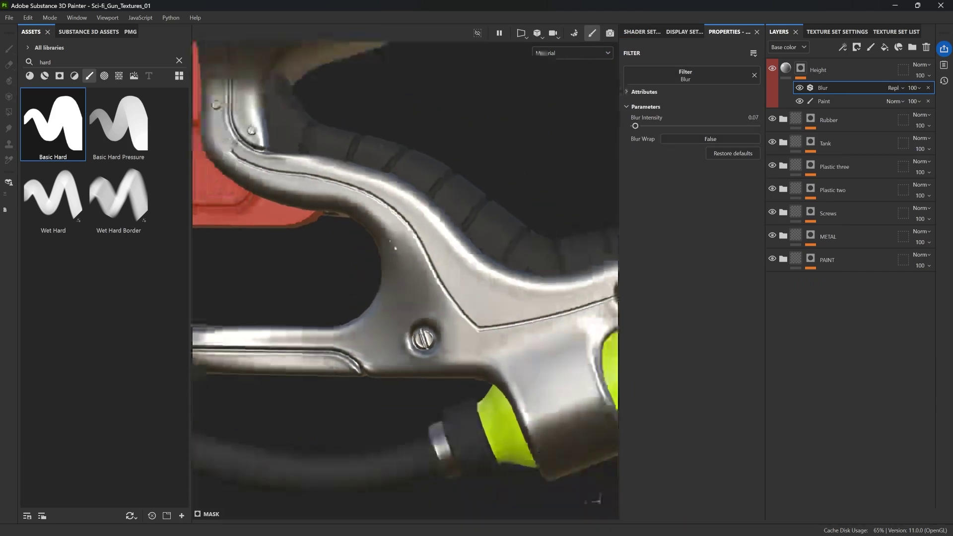
left_click_drag(323, 172, 404, 204, "alt")
scroll(323, 177, "down", 3)
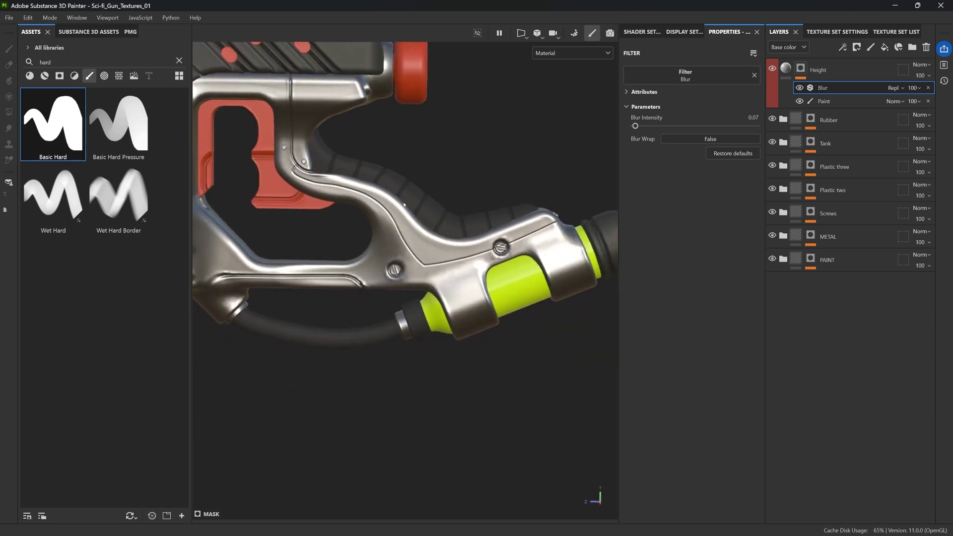
middle_click_drag(404, 186, 446, 228, "alt")
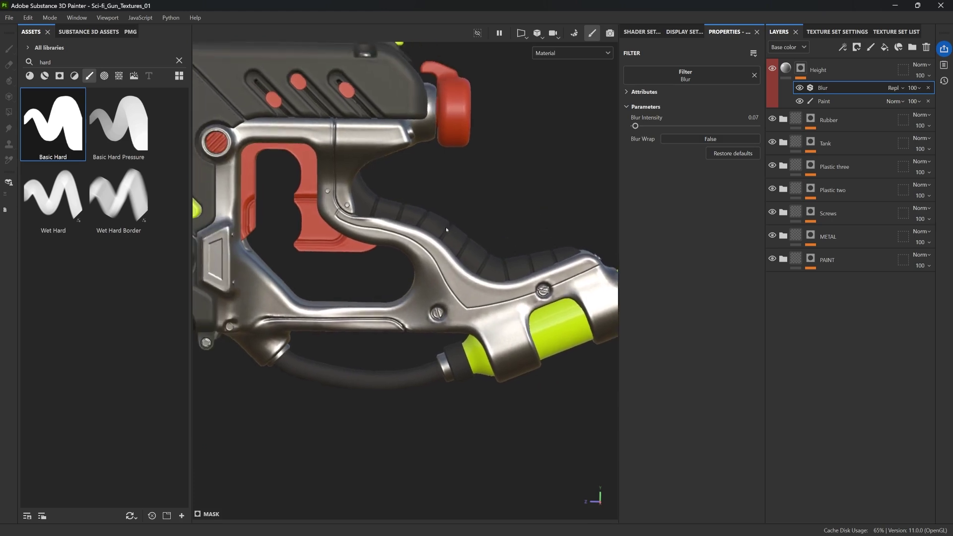
mouse_move(787, 69)
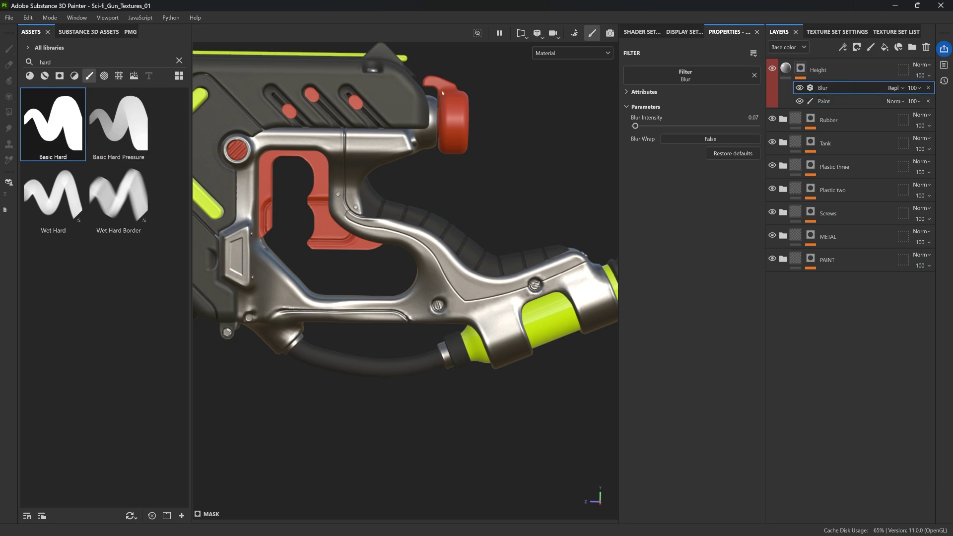
- Toggle the Paint effect's visibility in the Height mask to compare the gun with and without the engraved paths
left_click(809, 103)
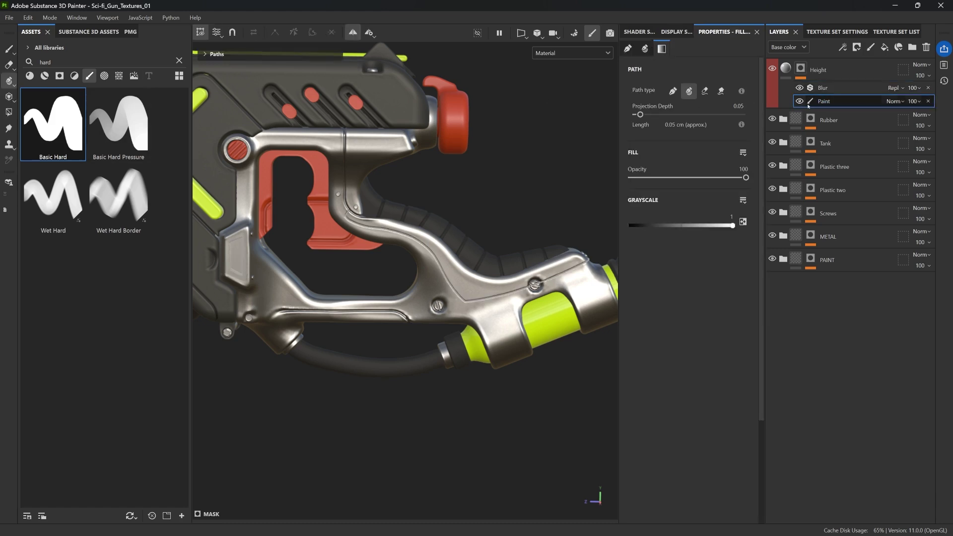
left_click(798, 102)
left_click(798, 101)
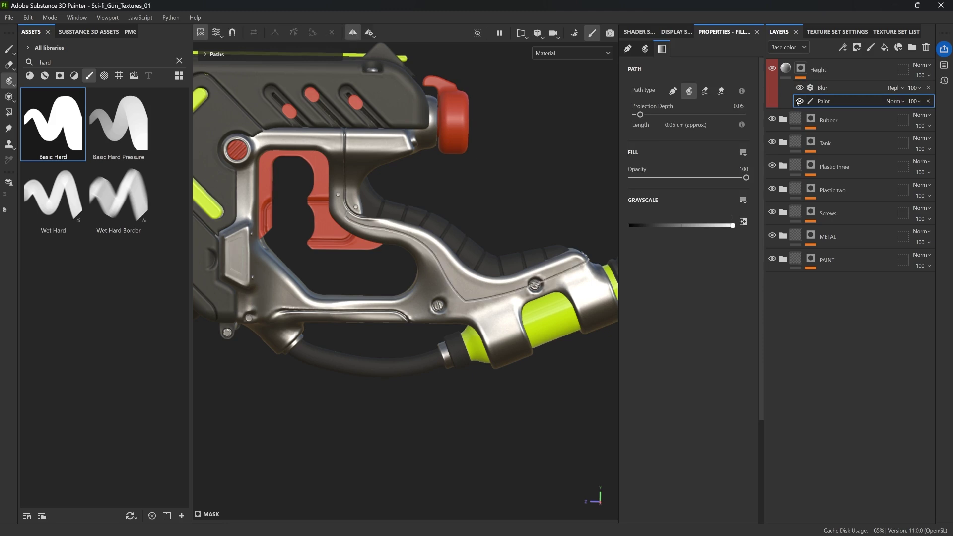
left_click(799, 101)
left_click(799, 101)
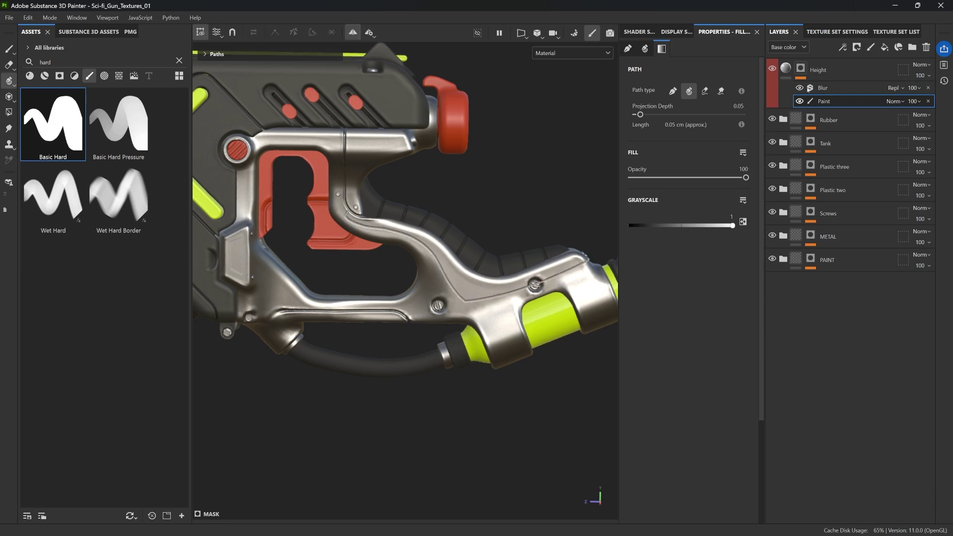
- Add a second Paint effect below the Blur filter in the Height layer's mask and activate the stroke Path tool
left_click(842, 48)
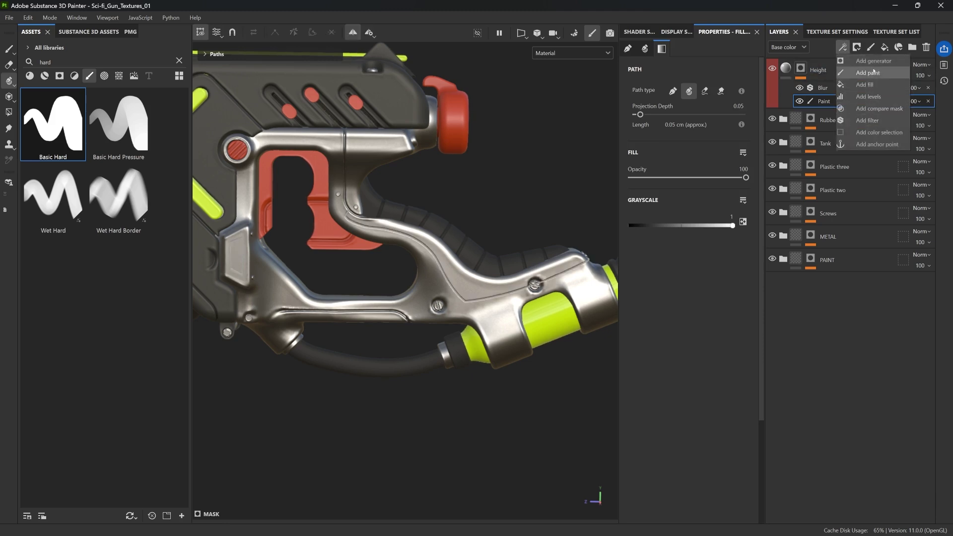
left_click(874, 73)
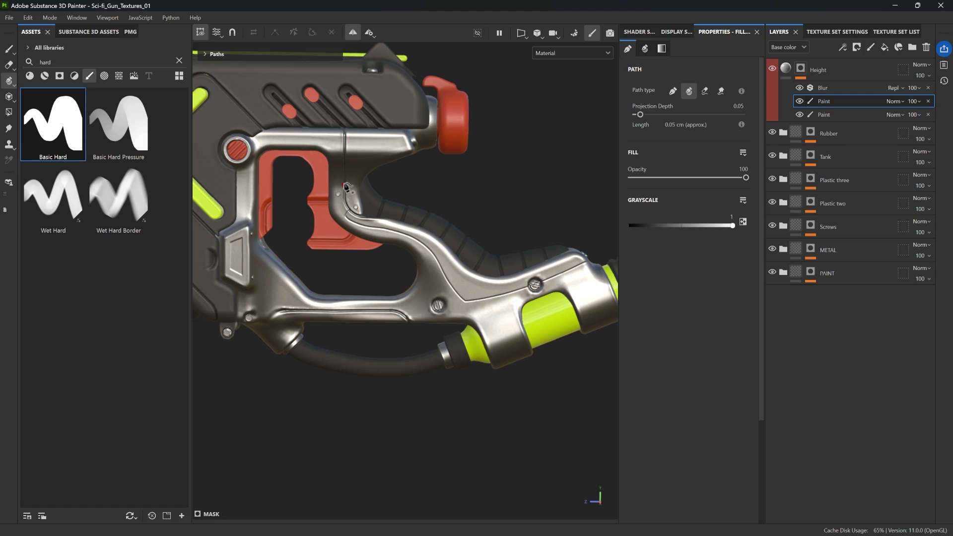
scroll(347, 199, "up", 5)
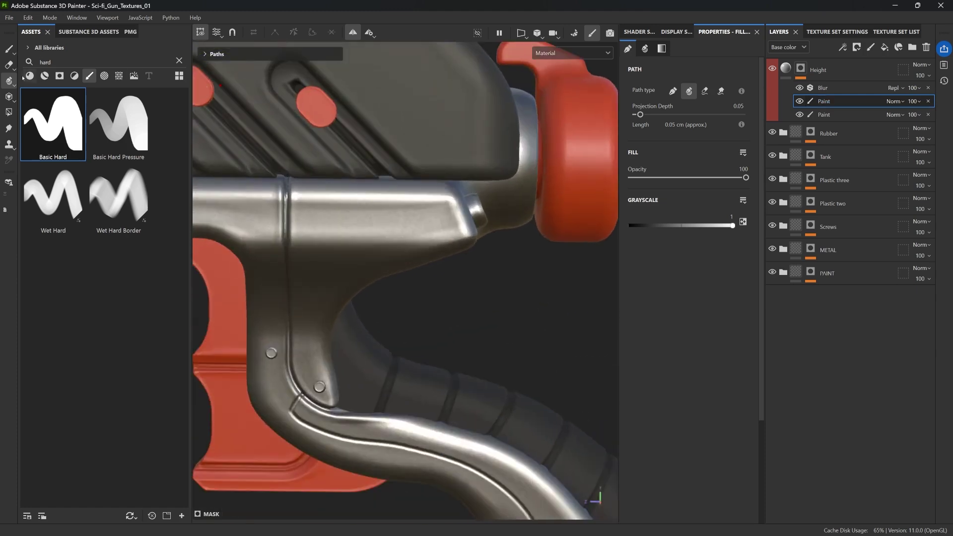
left_click(12, 84)
left_click(50, 80)
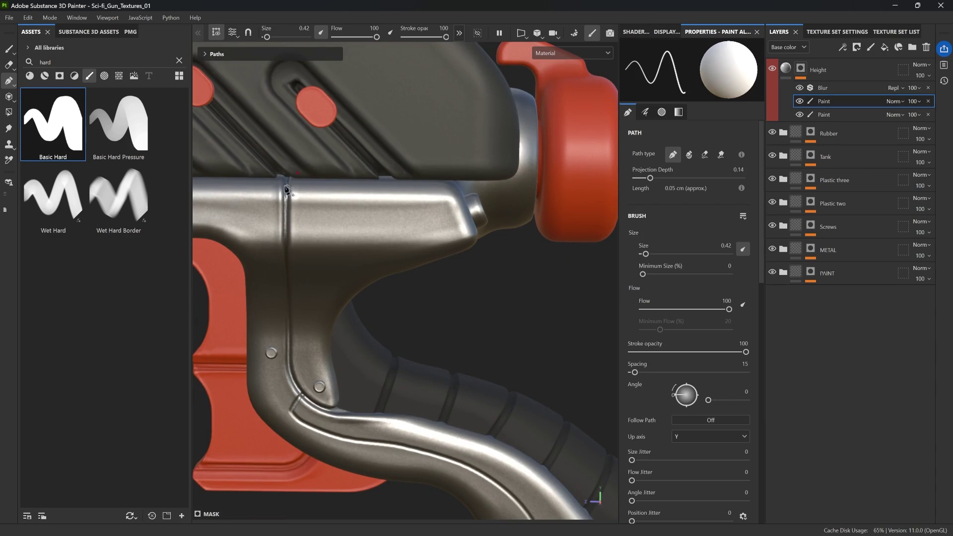
- Draw a nine-point stroke path on the gun's rear body from the green band, along the diagonal groove, up to the green top rail
middle_click_drag(335, 214, 541, 234, "alt")
middle_click_drag(318, 243, 552, 344, "alt")
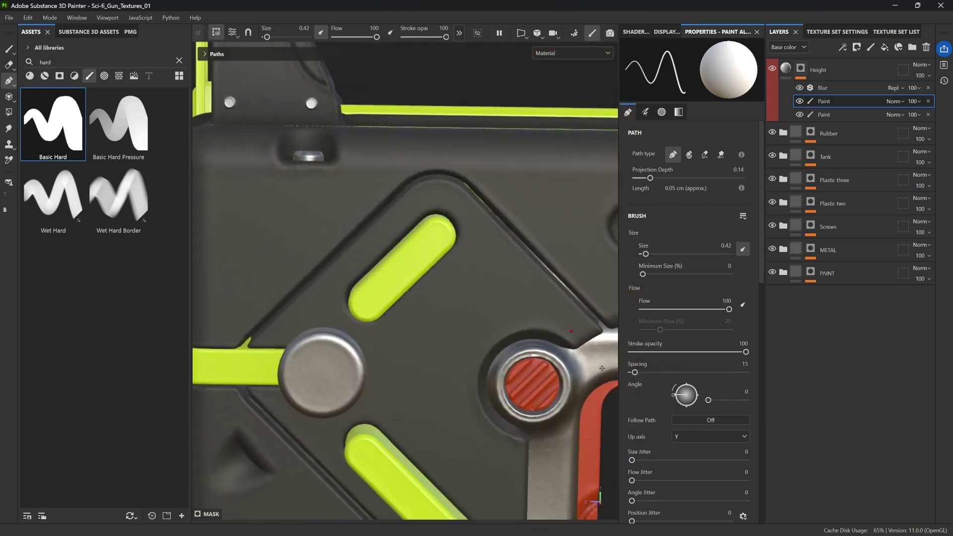
middle_click_drag(246, 289, 411, 275, "alt")
left_click(420, 328)
left_click(420, 290)
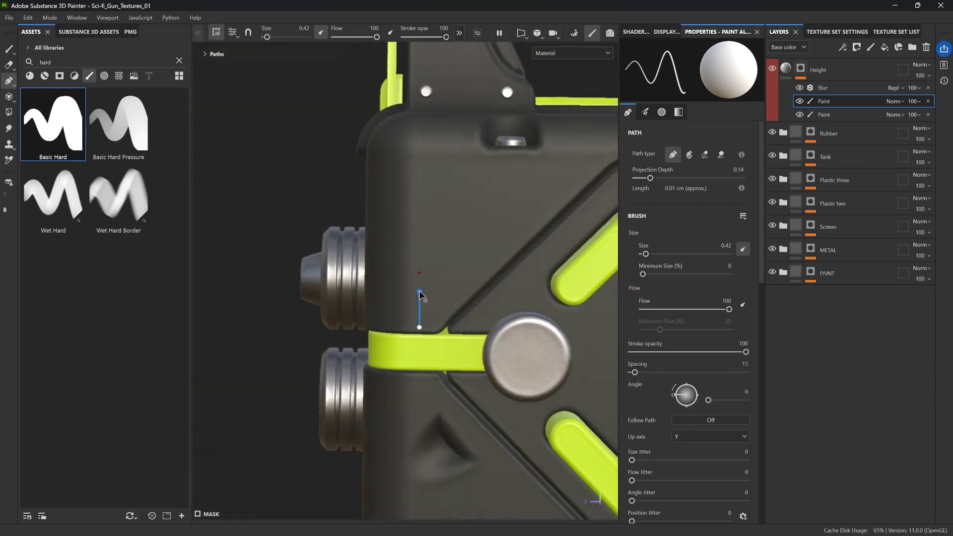
left_click(452, 287)
middle_click_drag(573, 164, 372, 233, "alt")
left_click(373, 234)
left_click_drag(377, 189, 413, 233, "alt")
left_click(385, 237)
left_click(396, 209)
left_click(444, 214)
left_click(474, 187)
left_click(480, 173)
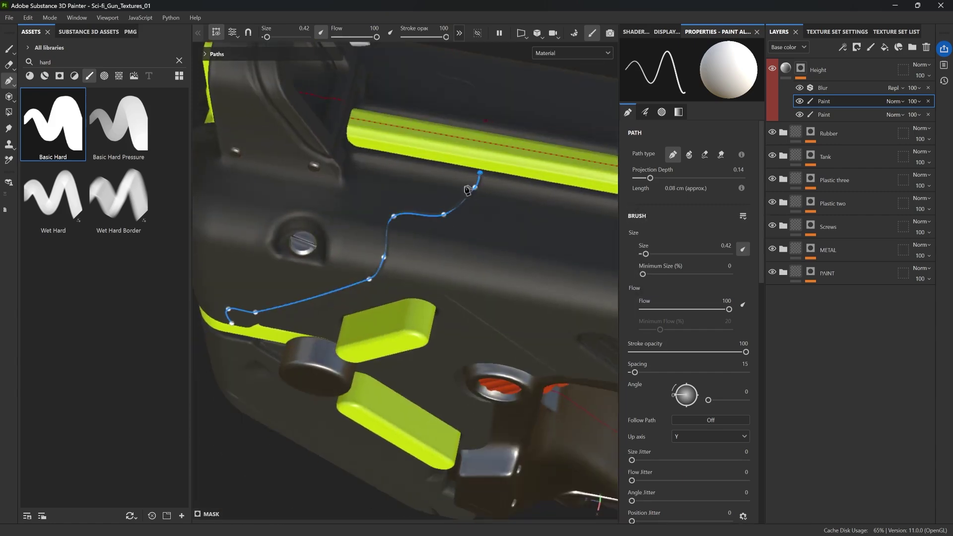
- Convert the two path points below the green top rail to sharp corners and reposition a point on the bend beneath them
double_click(443, 214)
double_click(393, 216)
middle_click_drag(395, 238, 479, 166, "alt")
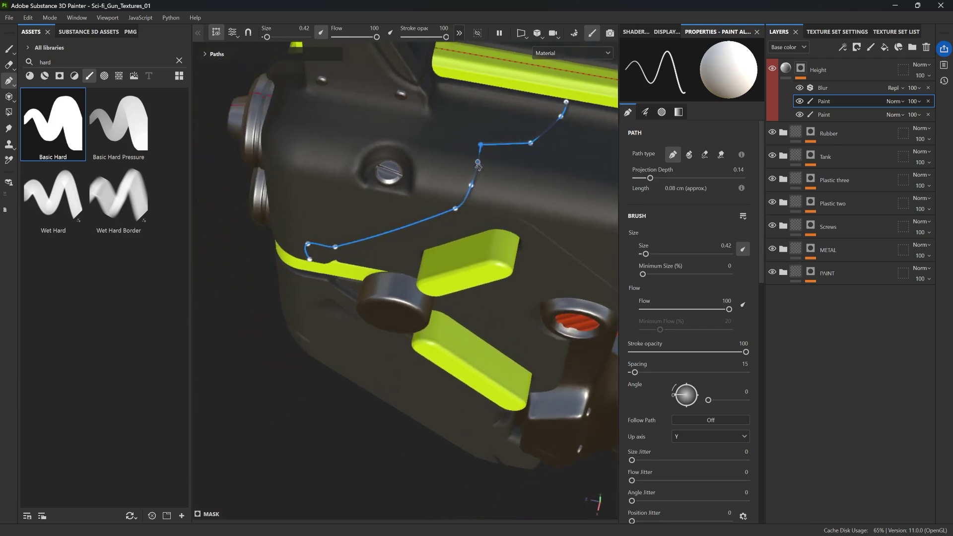
left_click_drag(478, 166, 505, 77, "alt")
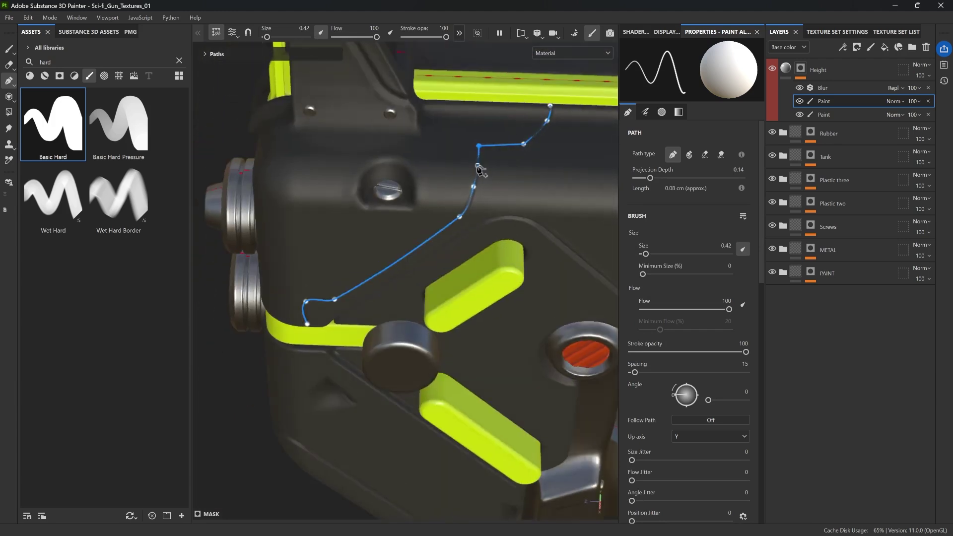
left_click_drag(473, 187, 480, 180)
- Convert the two path points above the green band to sharp corners, straighten the end segment there, and deselect the path
middle_click_drag(471, 220, 473, 157, "alt")
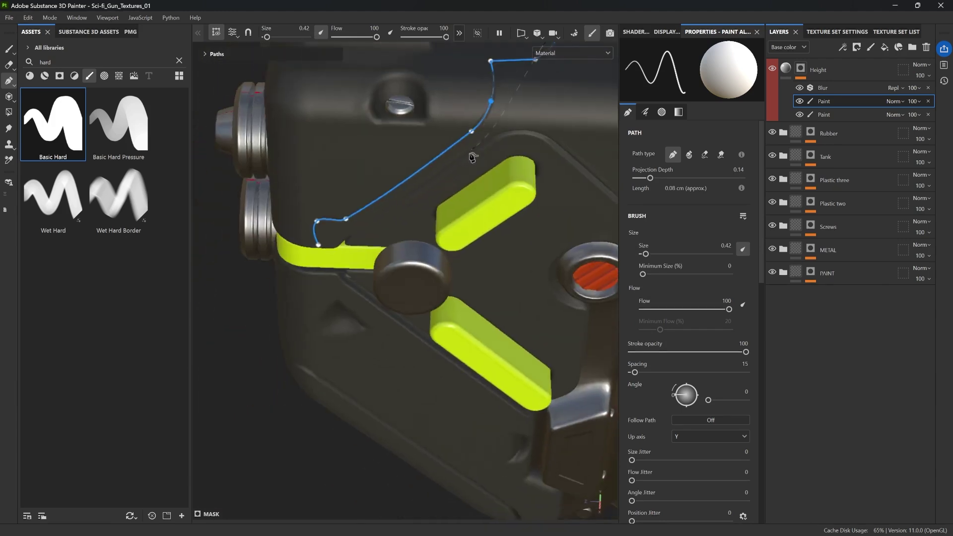
left_click_drag(472, 157, 481, 95, "alt")
double_click(346, 241)
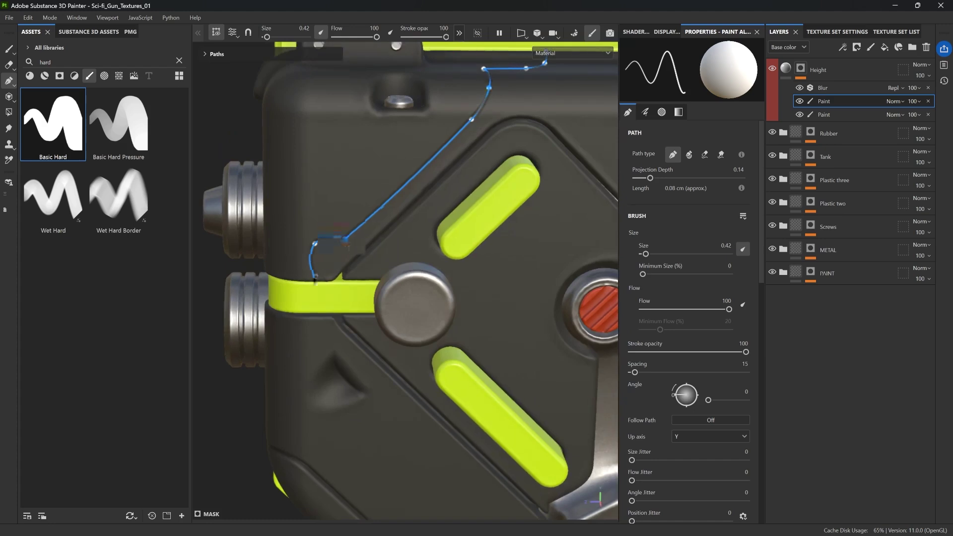
double_click(313, 245)
left_click_drag(311, 277, 314, 241)
scroll(381, 195, "down", 3)
middle_click_drag(384, 198, 330, 198)
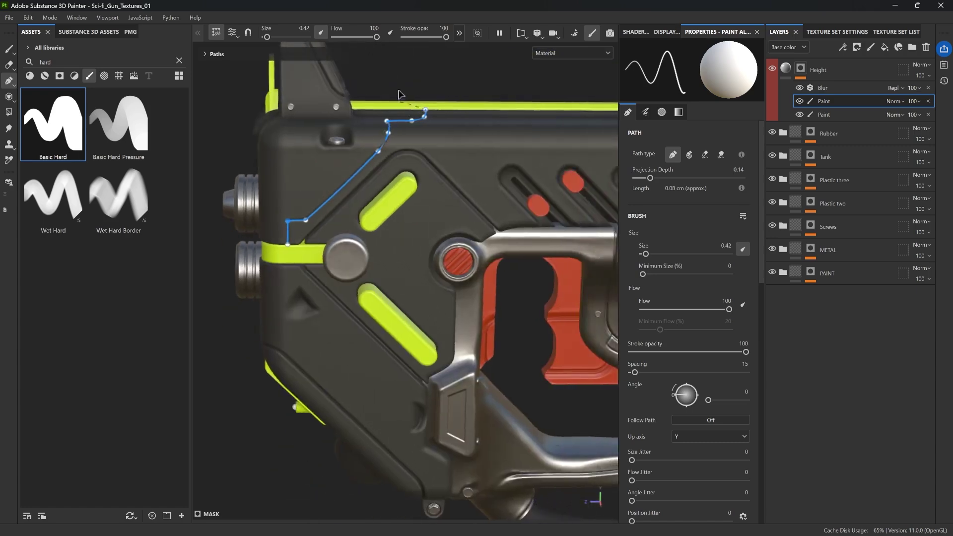
key("Escape")
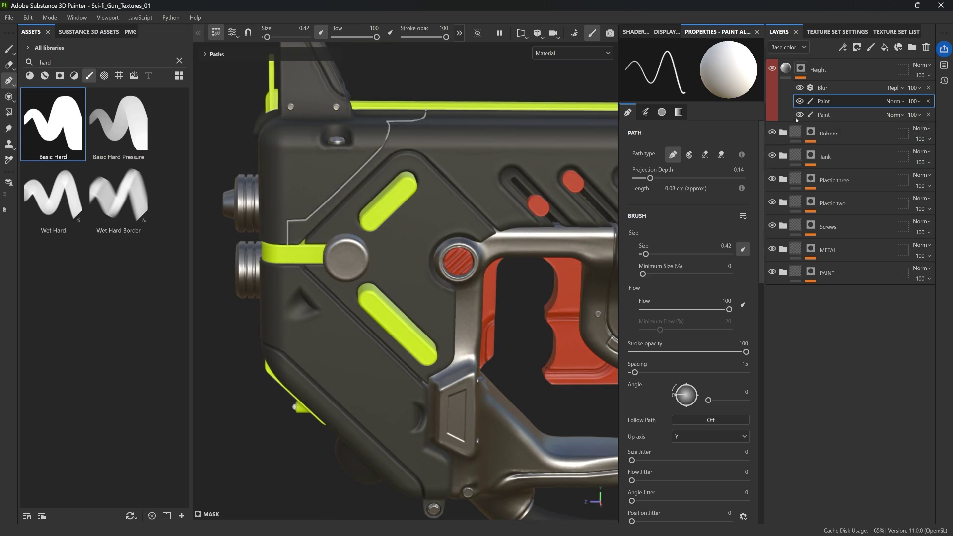
- Compare the new body line with Blur hidden and shown, and inspect the paths in the Height layer's isolated mask view
scroll(352, 183, "up", 5)
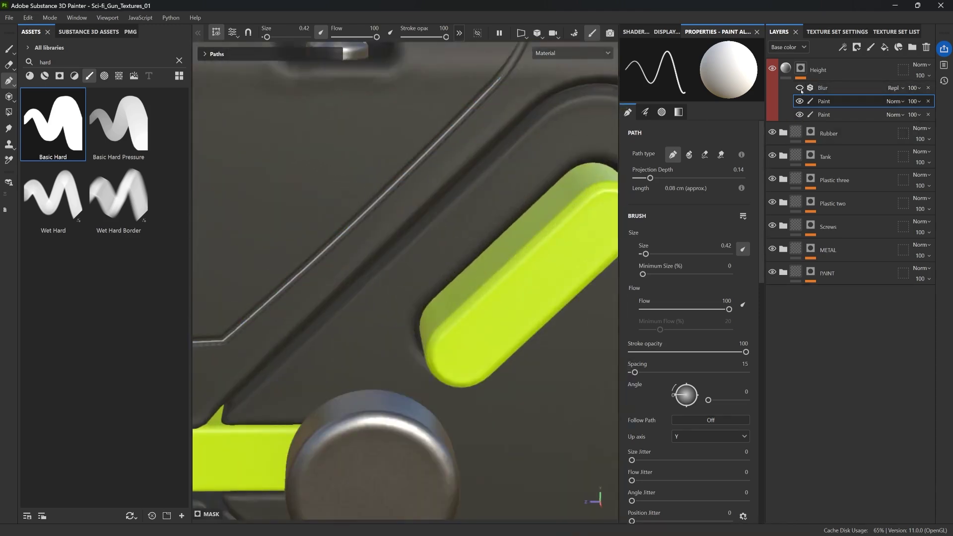
scroll(551, 139, "down", 5)
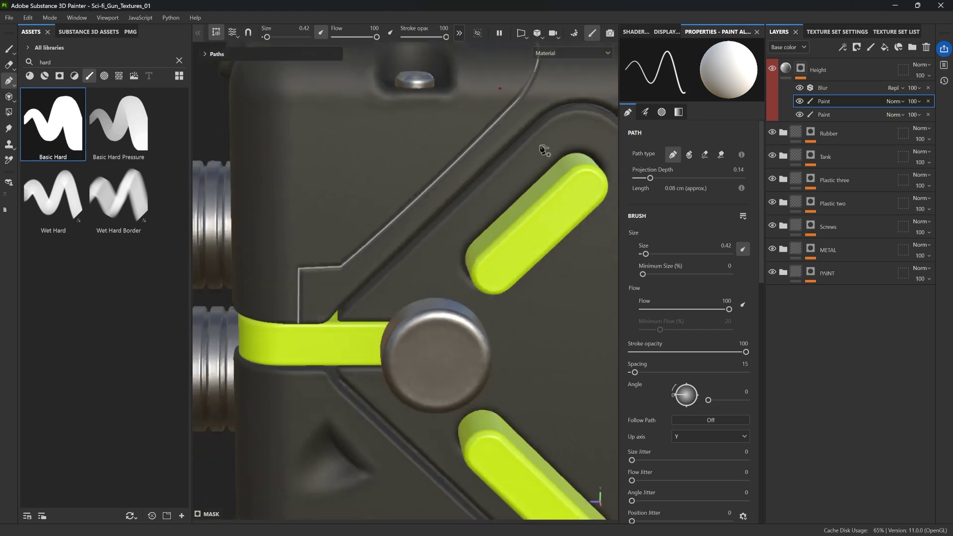
left_click(800, 68, "alt")
scroll(534, 157, "down", 3)
middle_click_drag(520, 164, 322, 169, "alt")
scroll(322, 168, "down", 2)
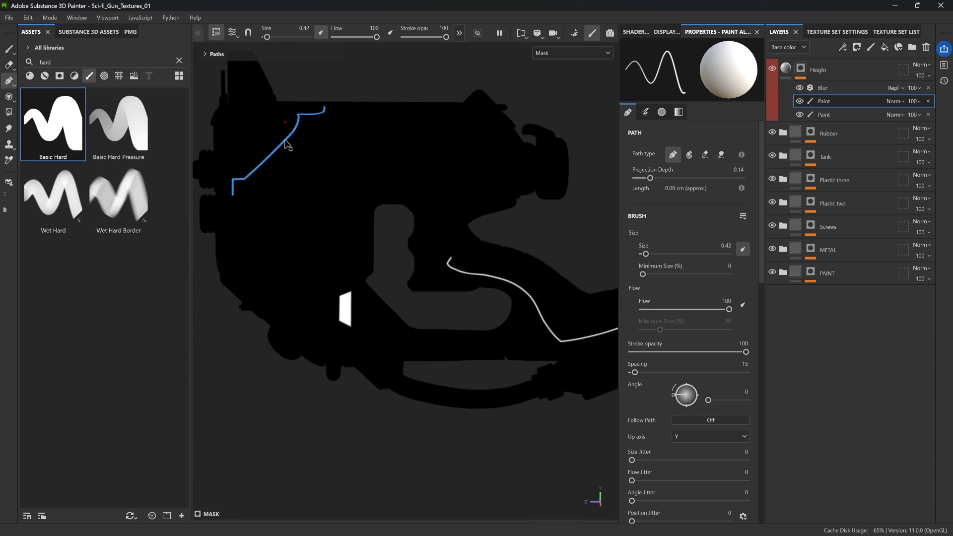
left_click(787, 68)
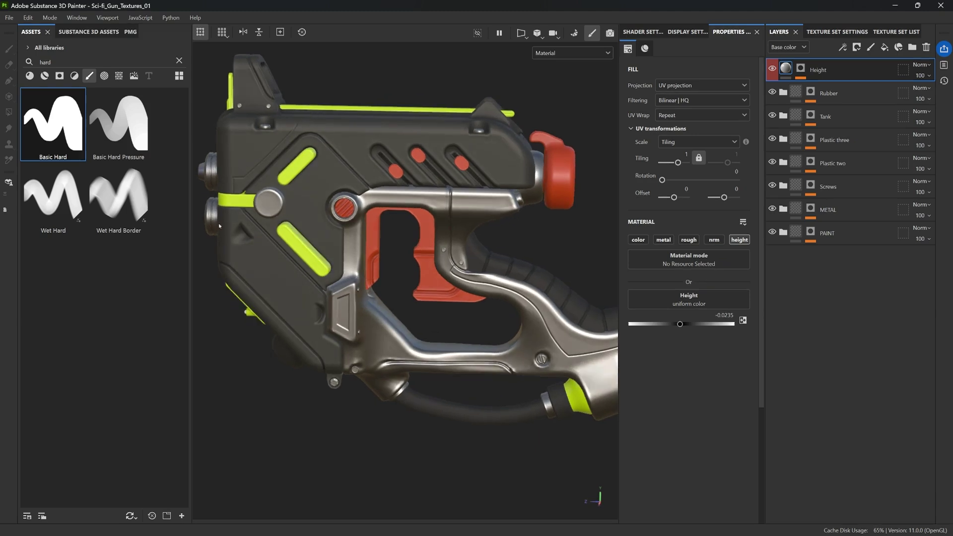
- Examine the whole gun and its engraved details from different angles and distances, including with the interface panels hidden
left_click_drag(356, 245, 382, 247, "alt")
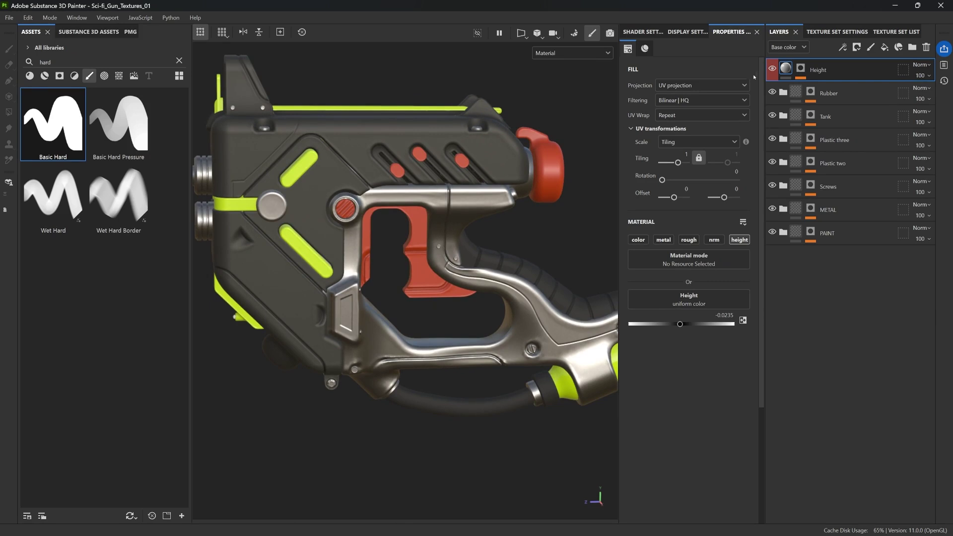
right_click_drag(447, 209, 417, 234, "alt")
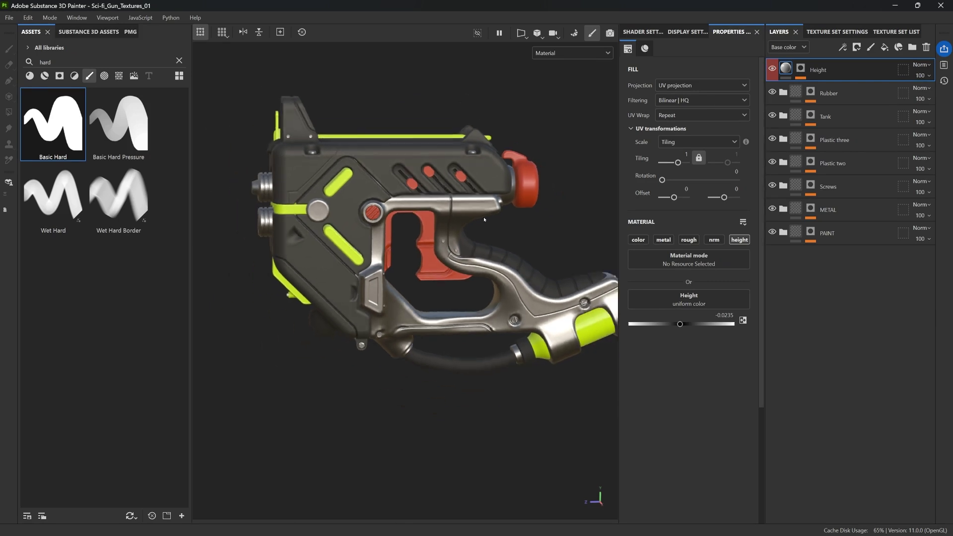
left_click_drag(417, 234, 455, 252, "alt")
middle_click_drag(456, 252, 474, 232, "alt")
key("Tab")
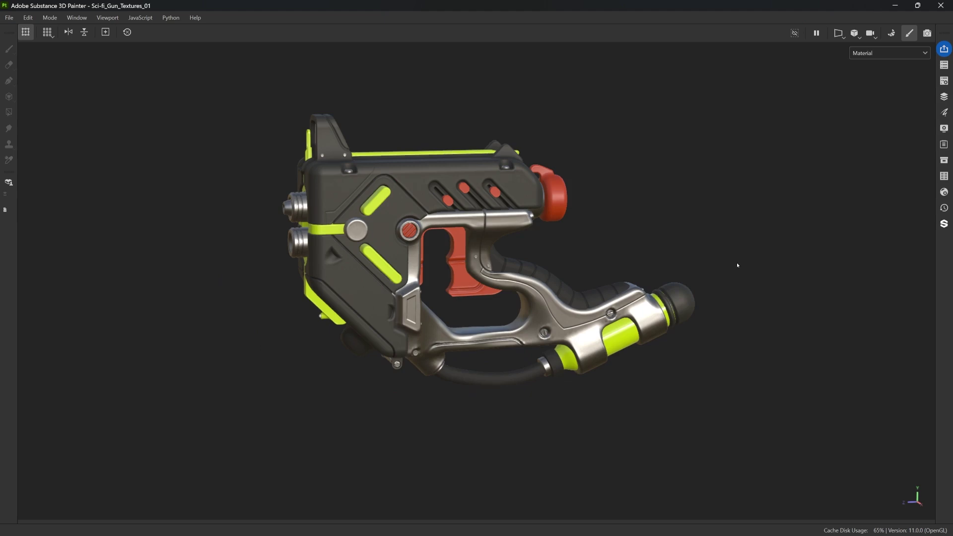
right_click_drag(738, 265, 728, 312, "alt")
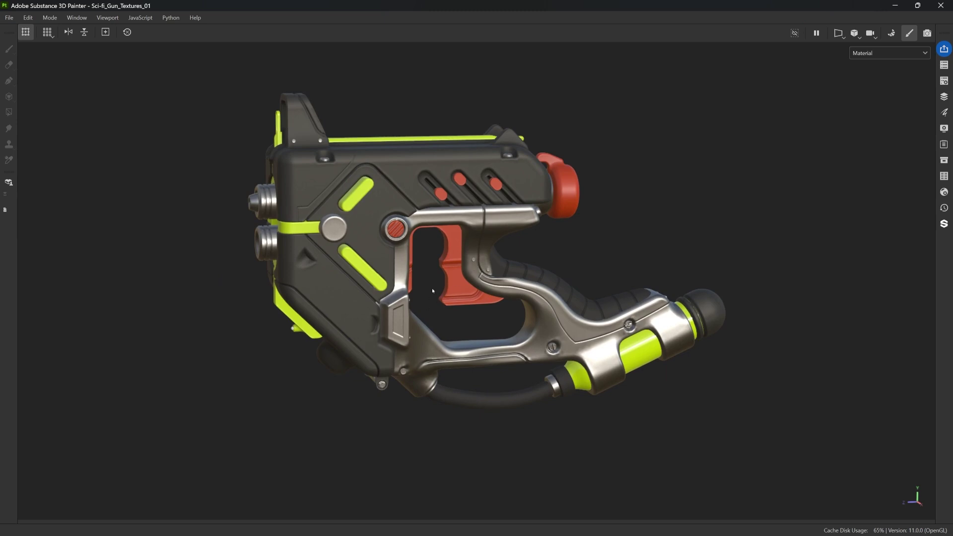
key("Tab")
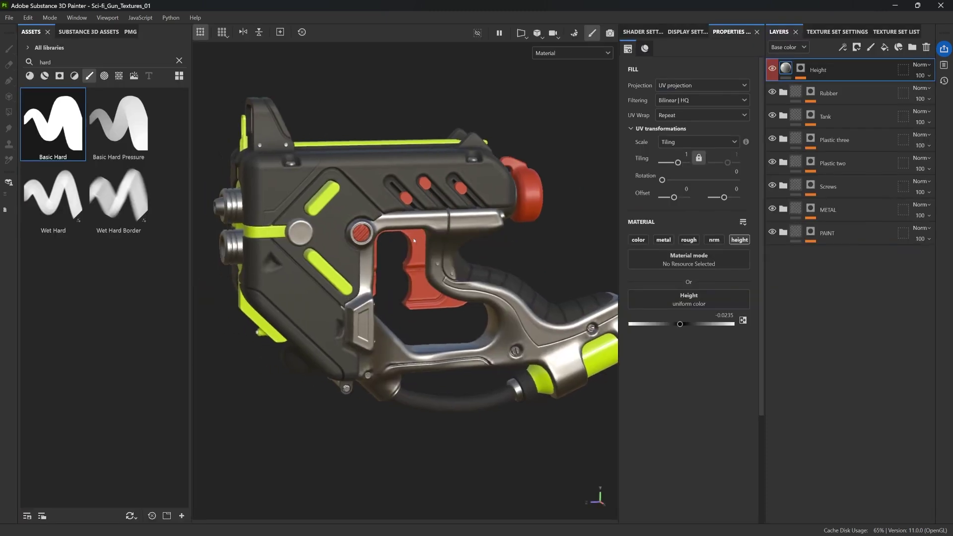